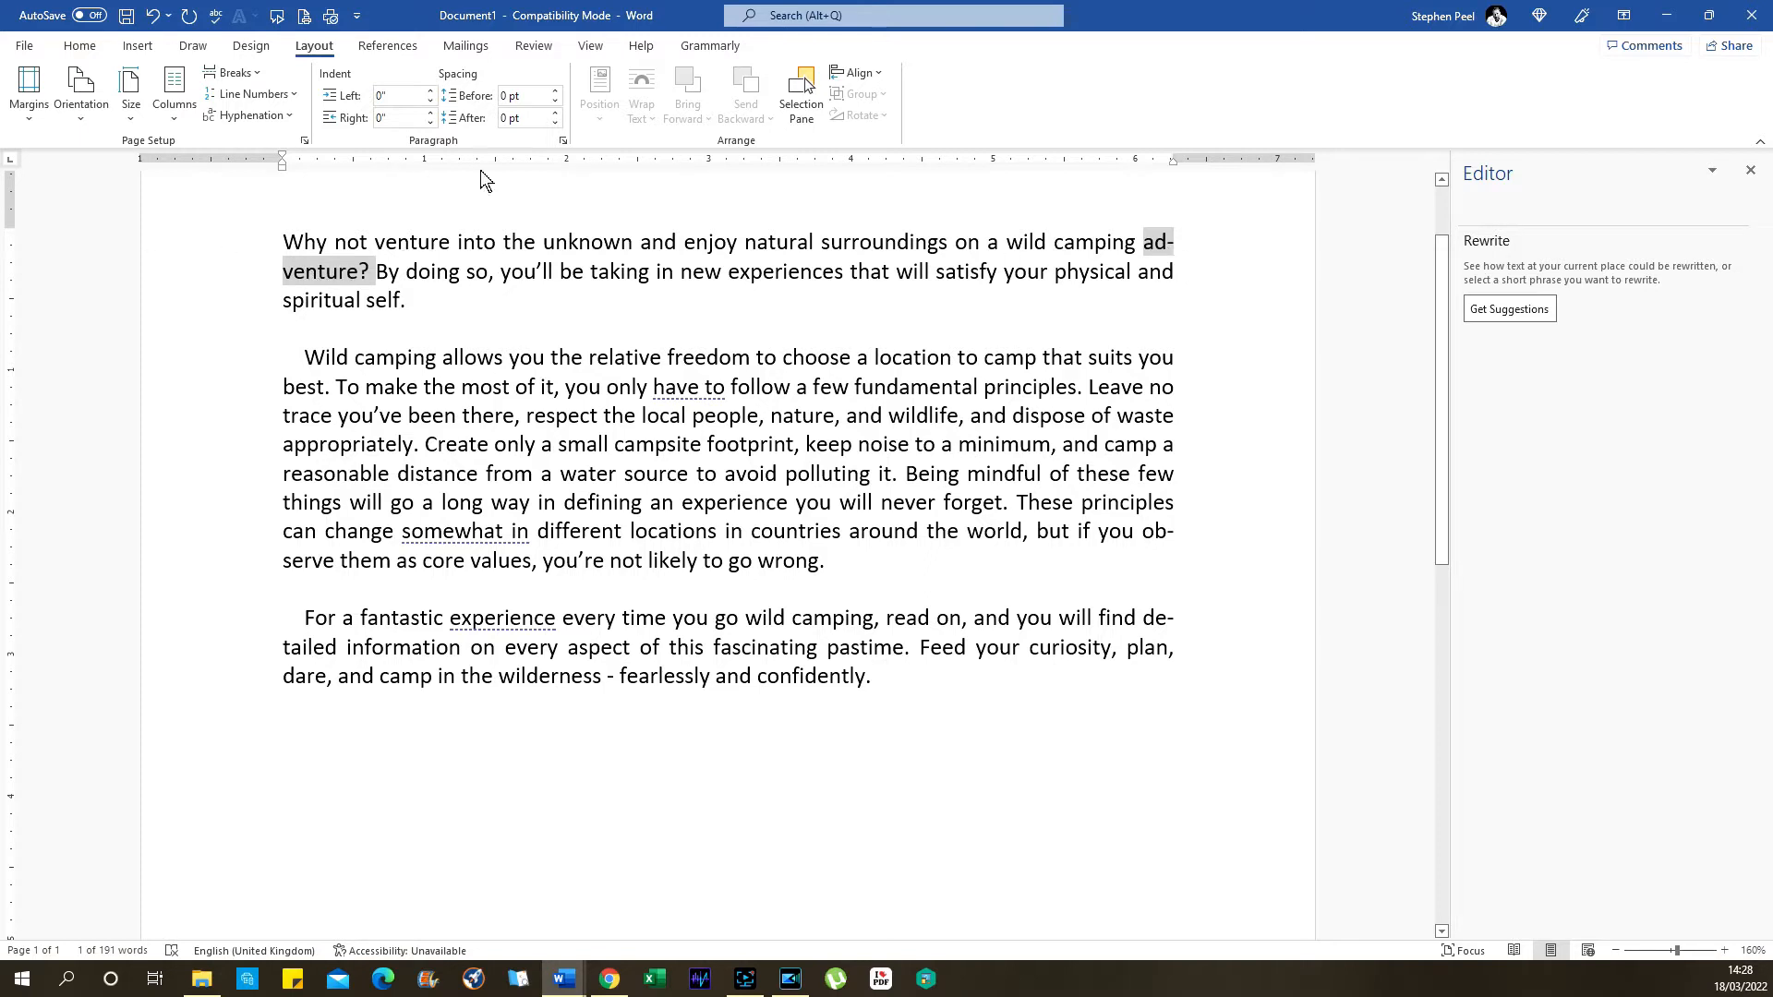
Step: Examine the hyphenated words at the line ends and the word spacing in the first paragraph's opening line
left_click(1143, 242)
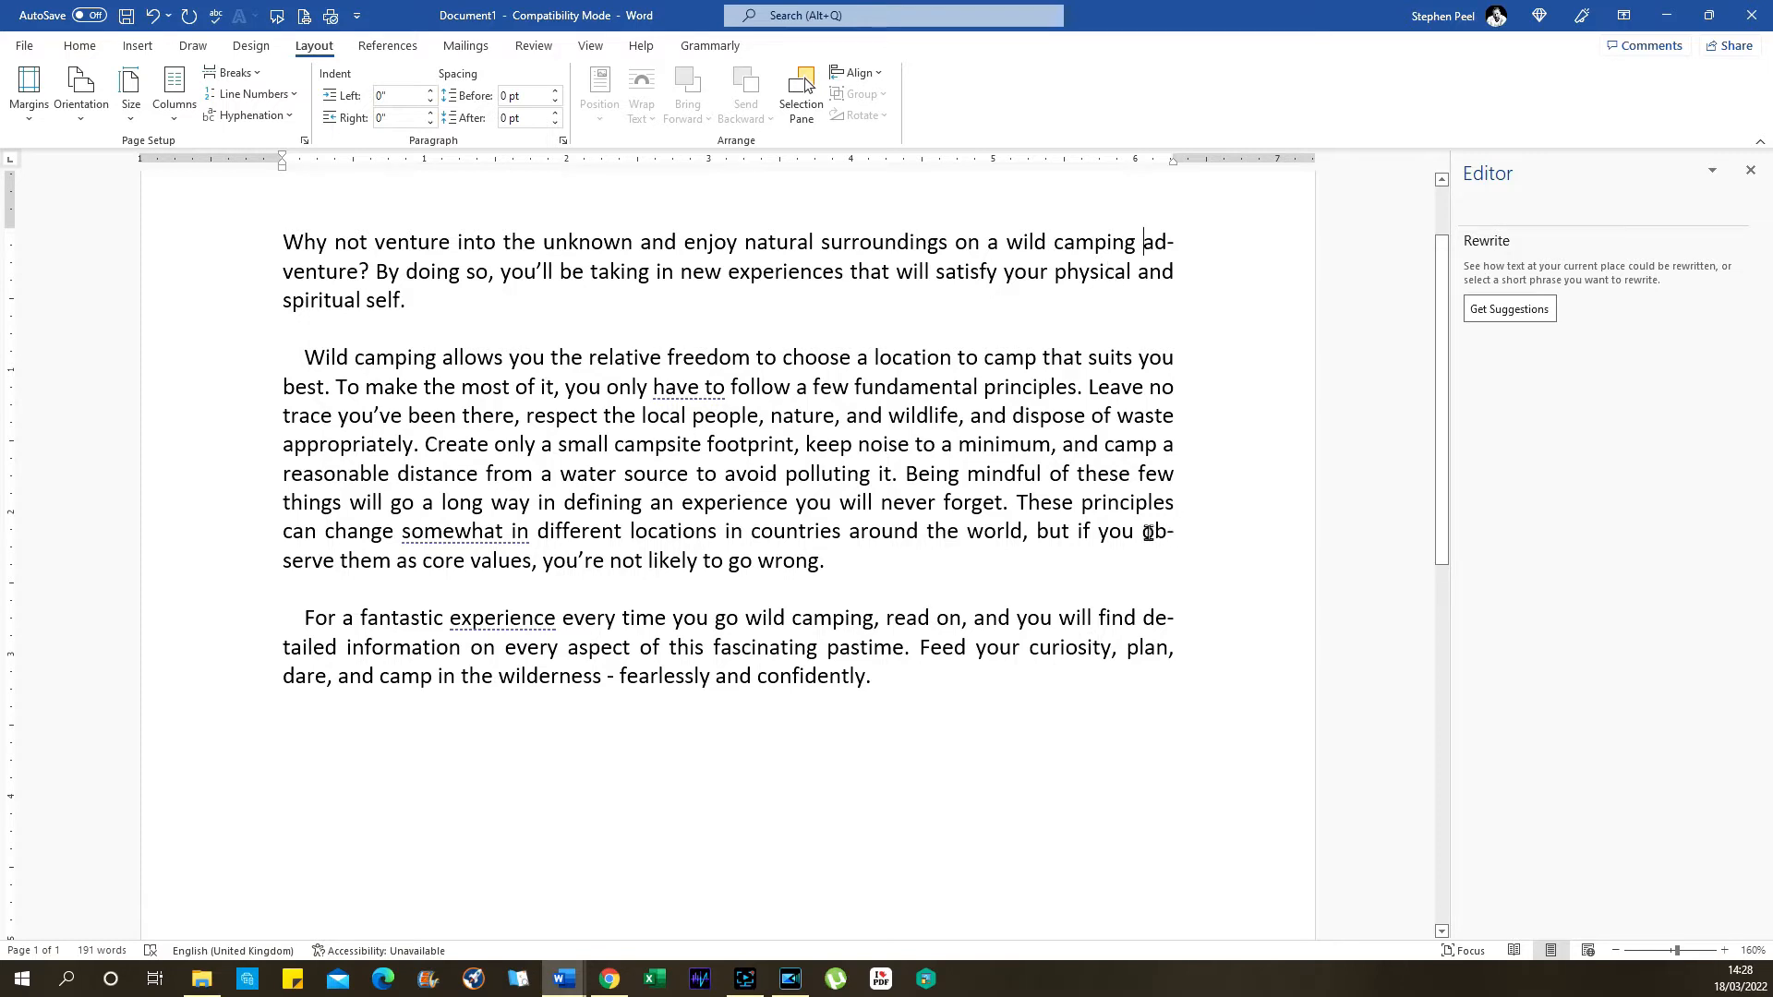
left_click_drag(1143, 531, 334, 569)
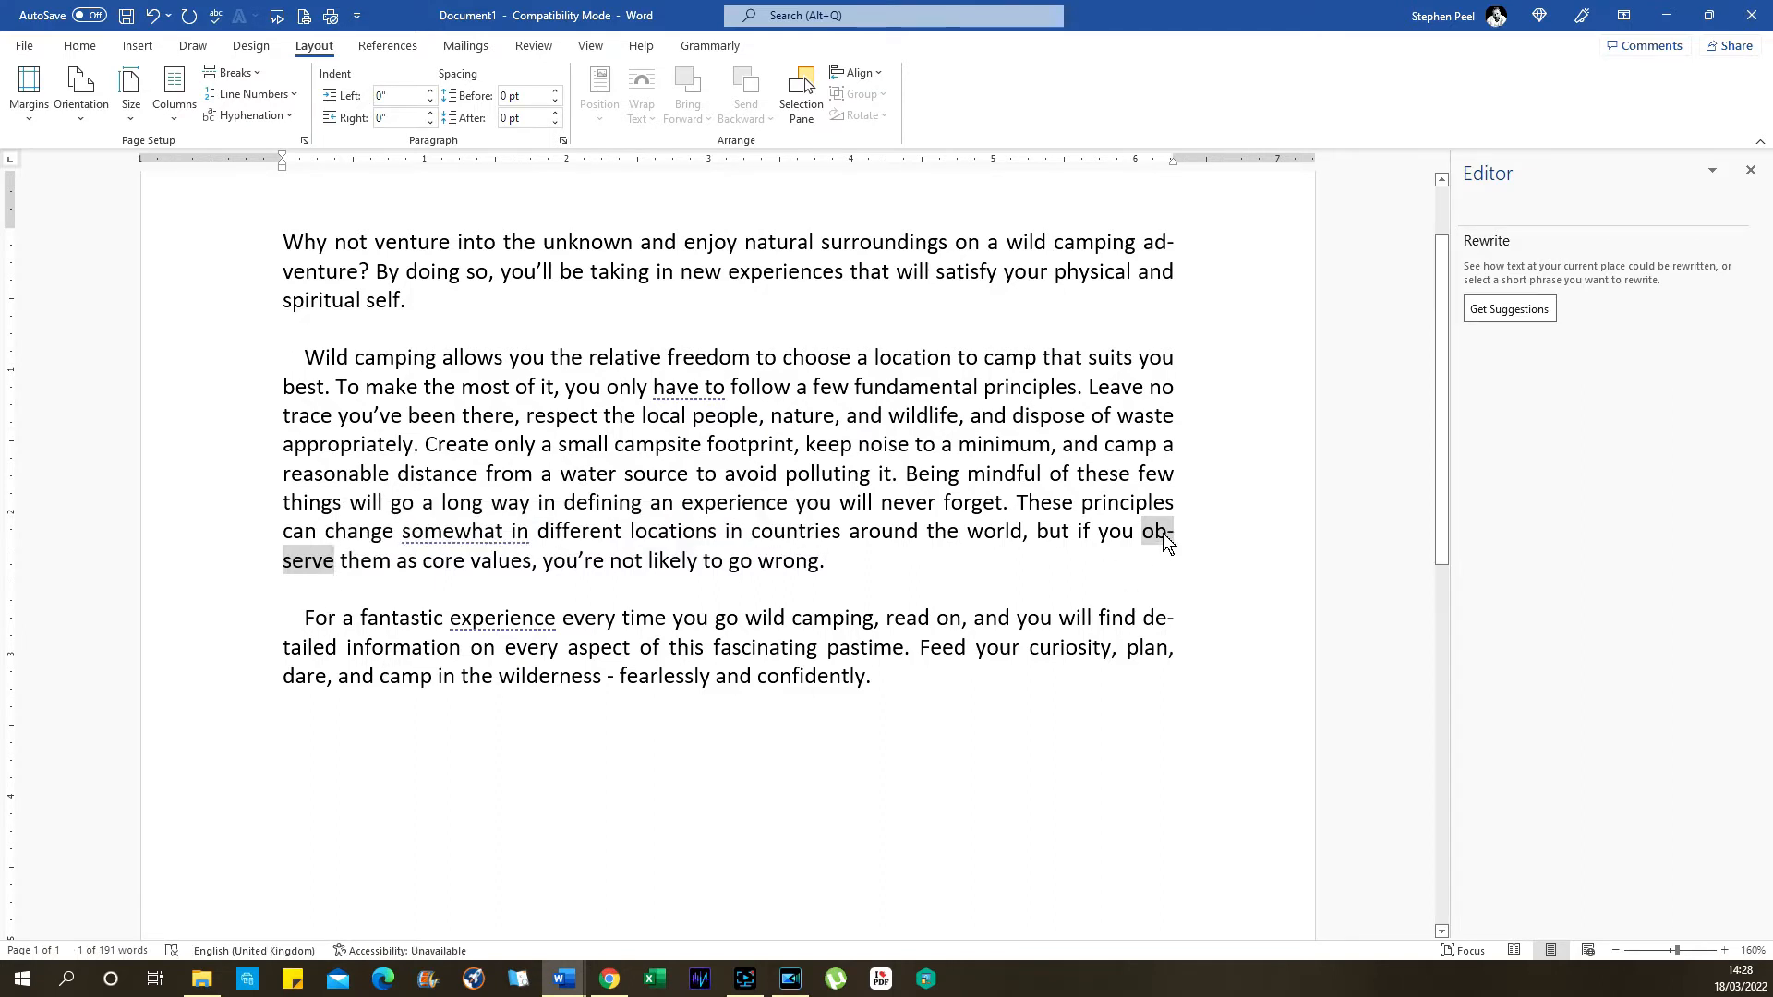
left_click_drag(1144, 619, 340, 648)
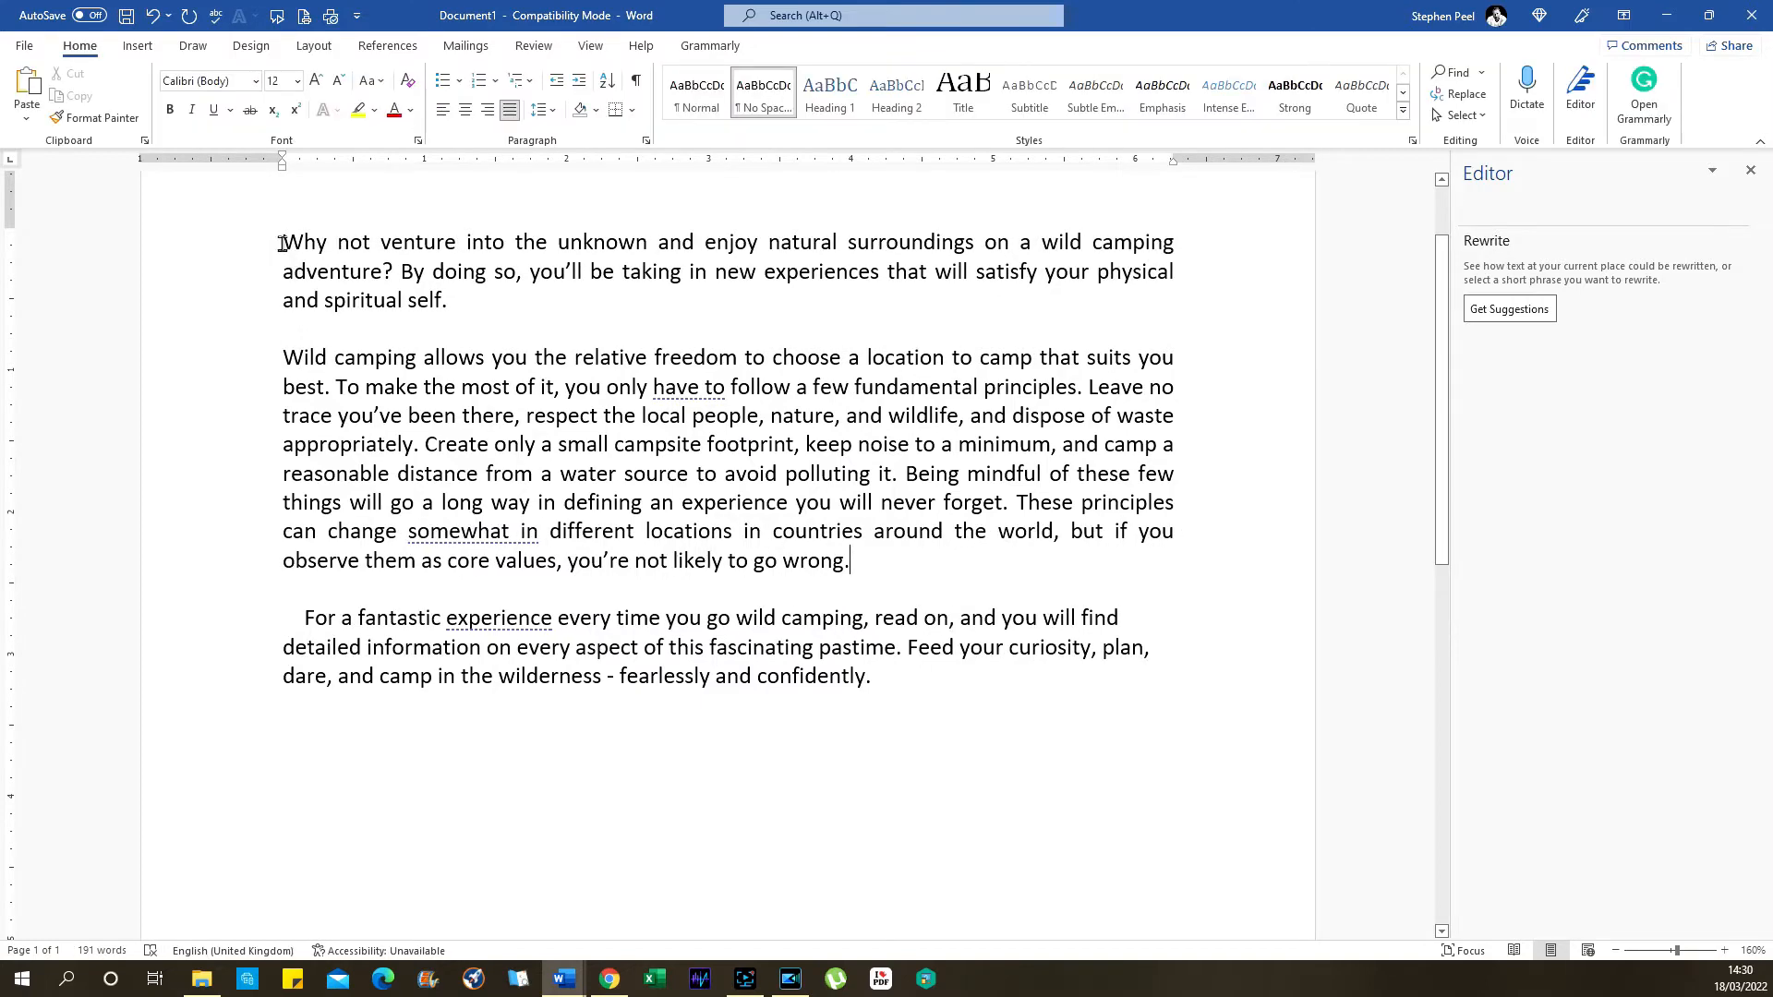
left_click_drag(283, 244, 1178, 249)
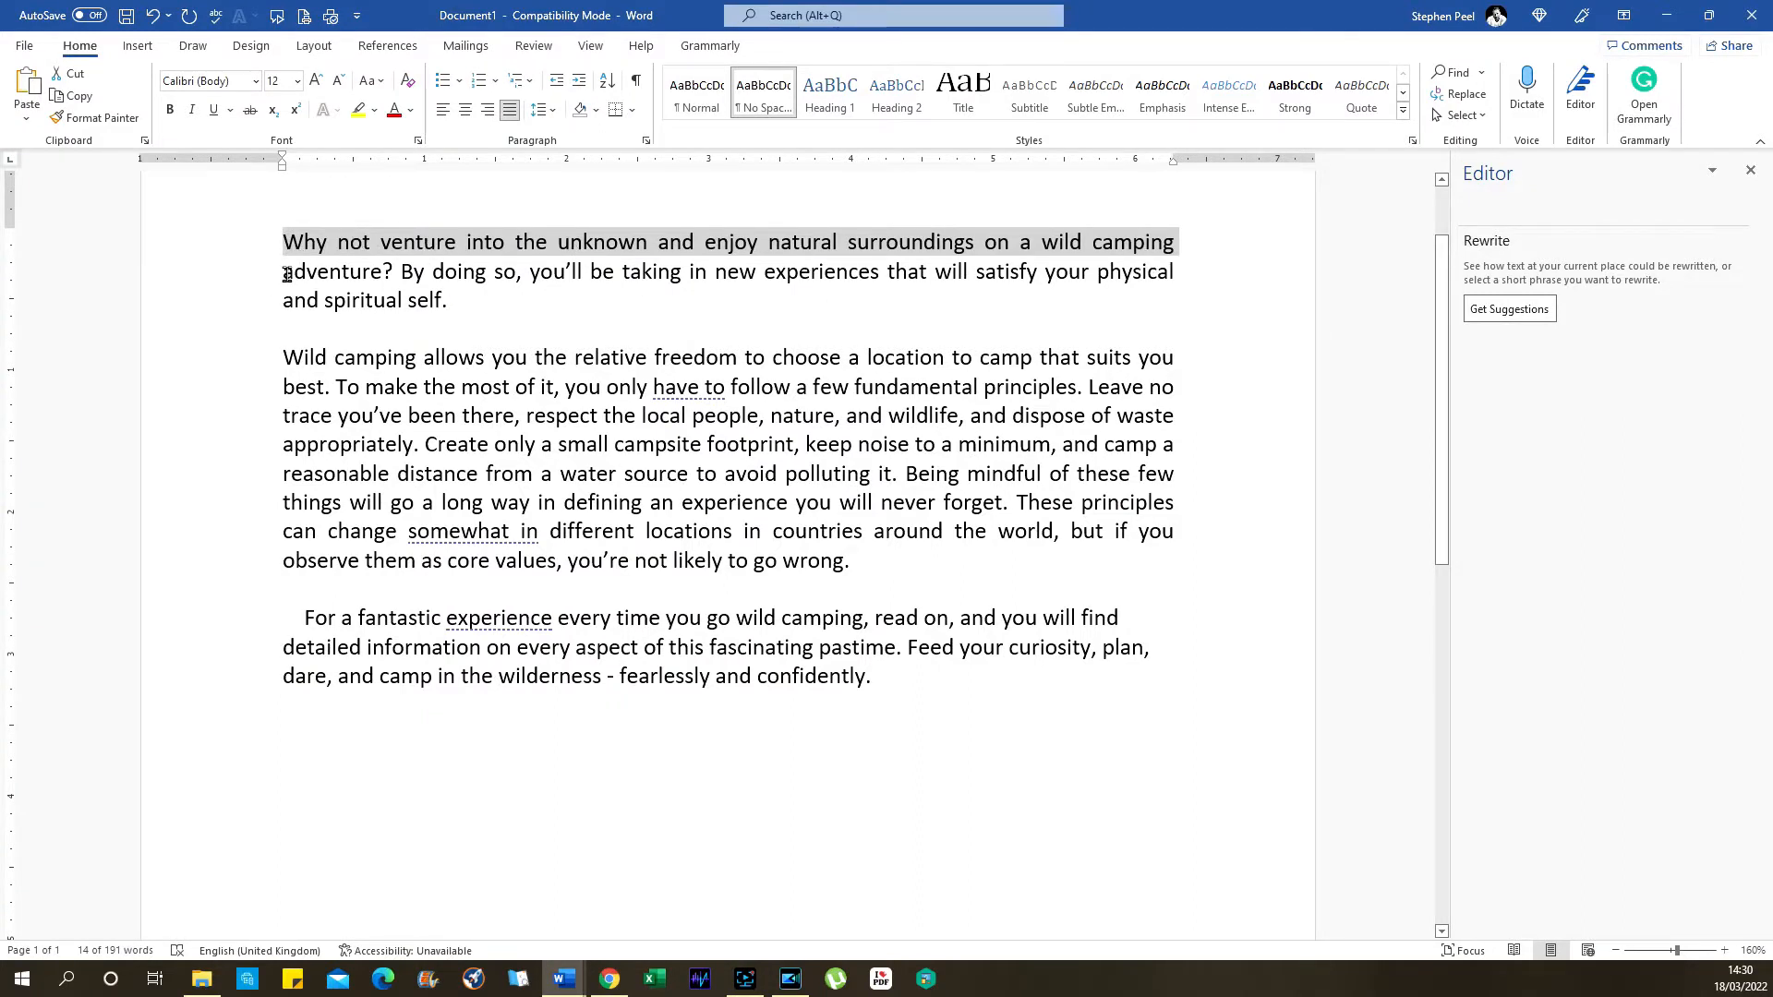
left_click_drag(283, 271, 393, 275)
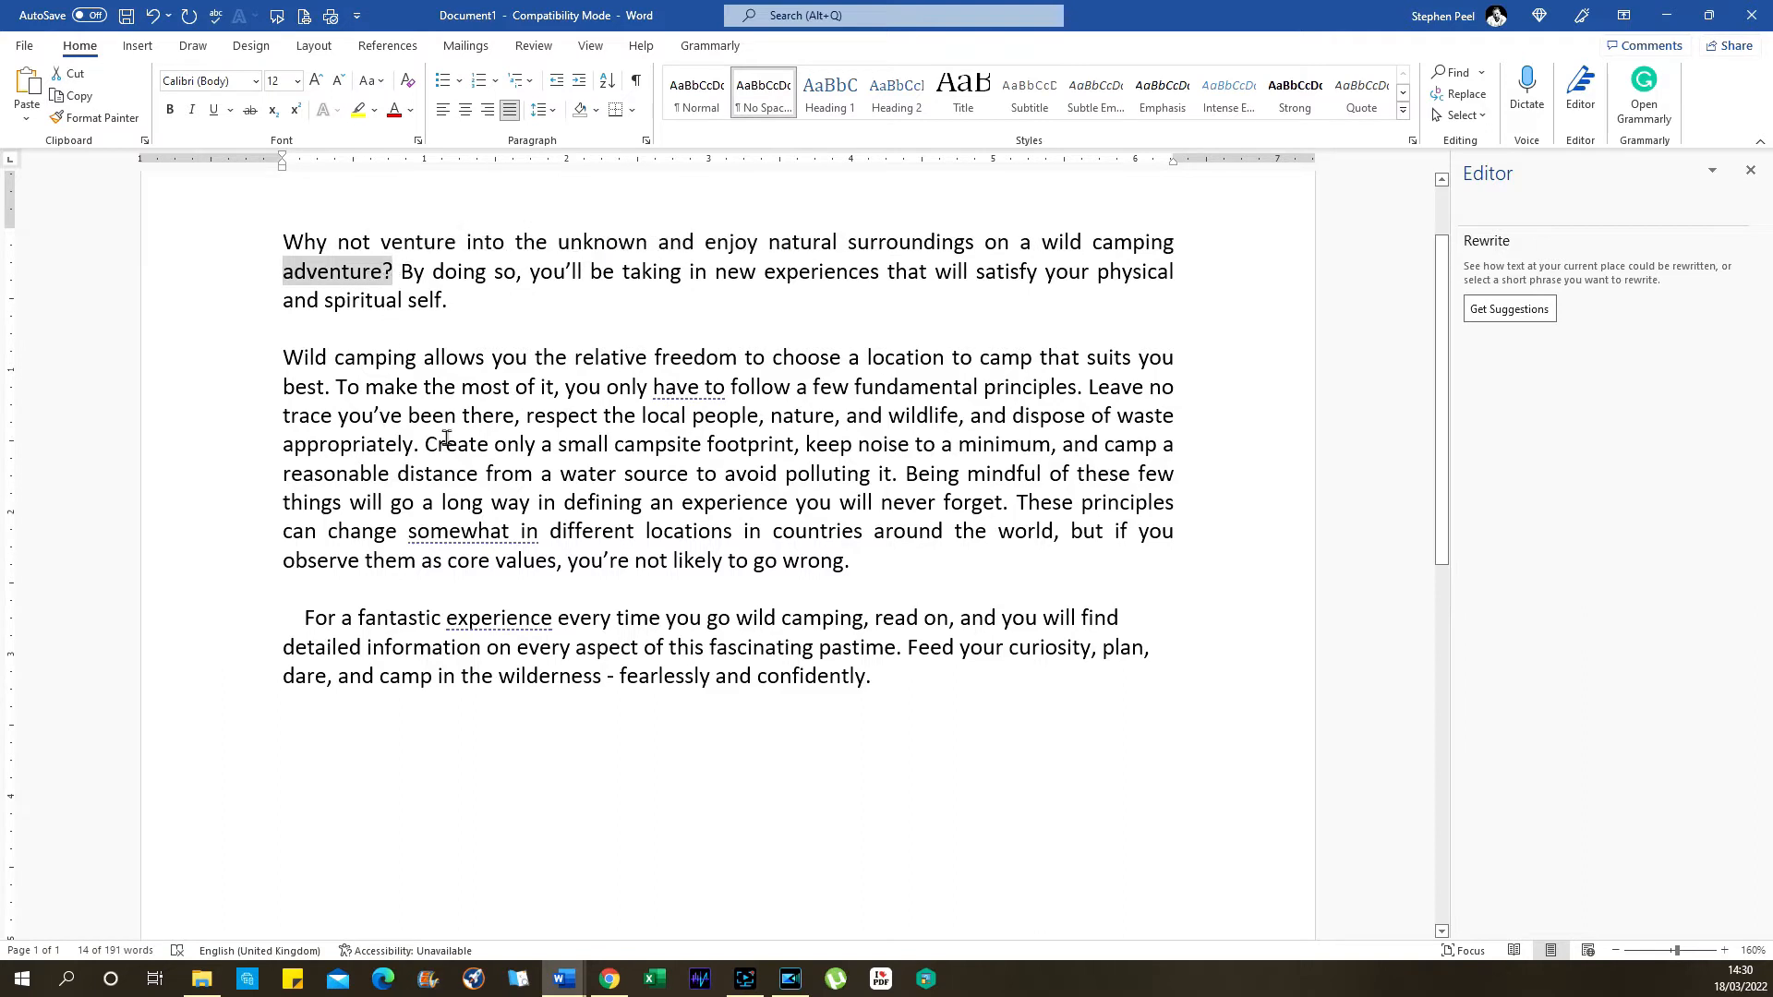
left_click(1174, 242)
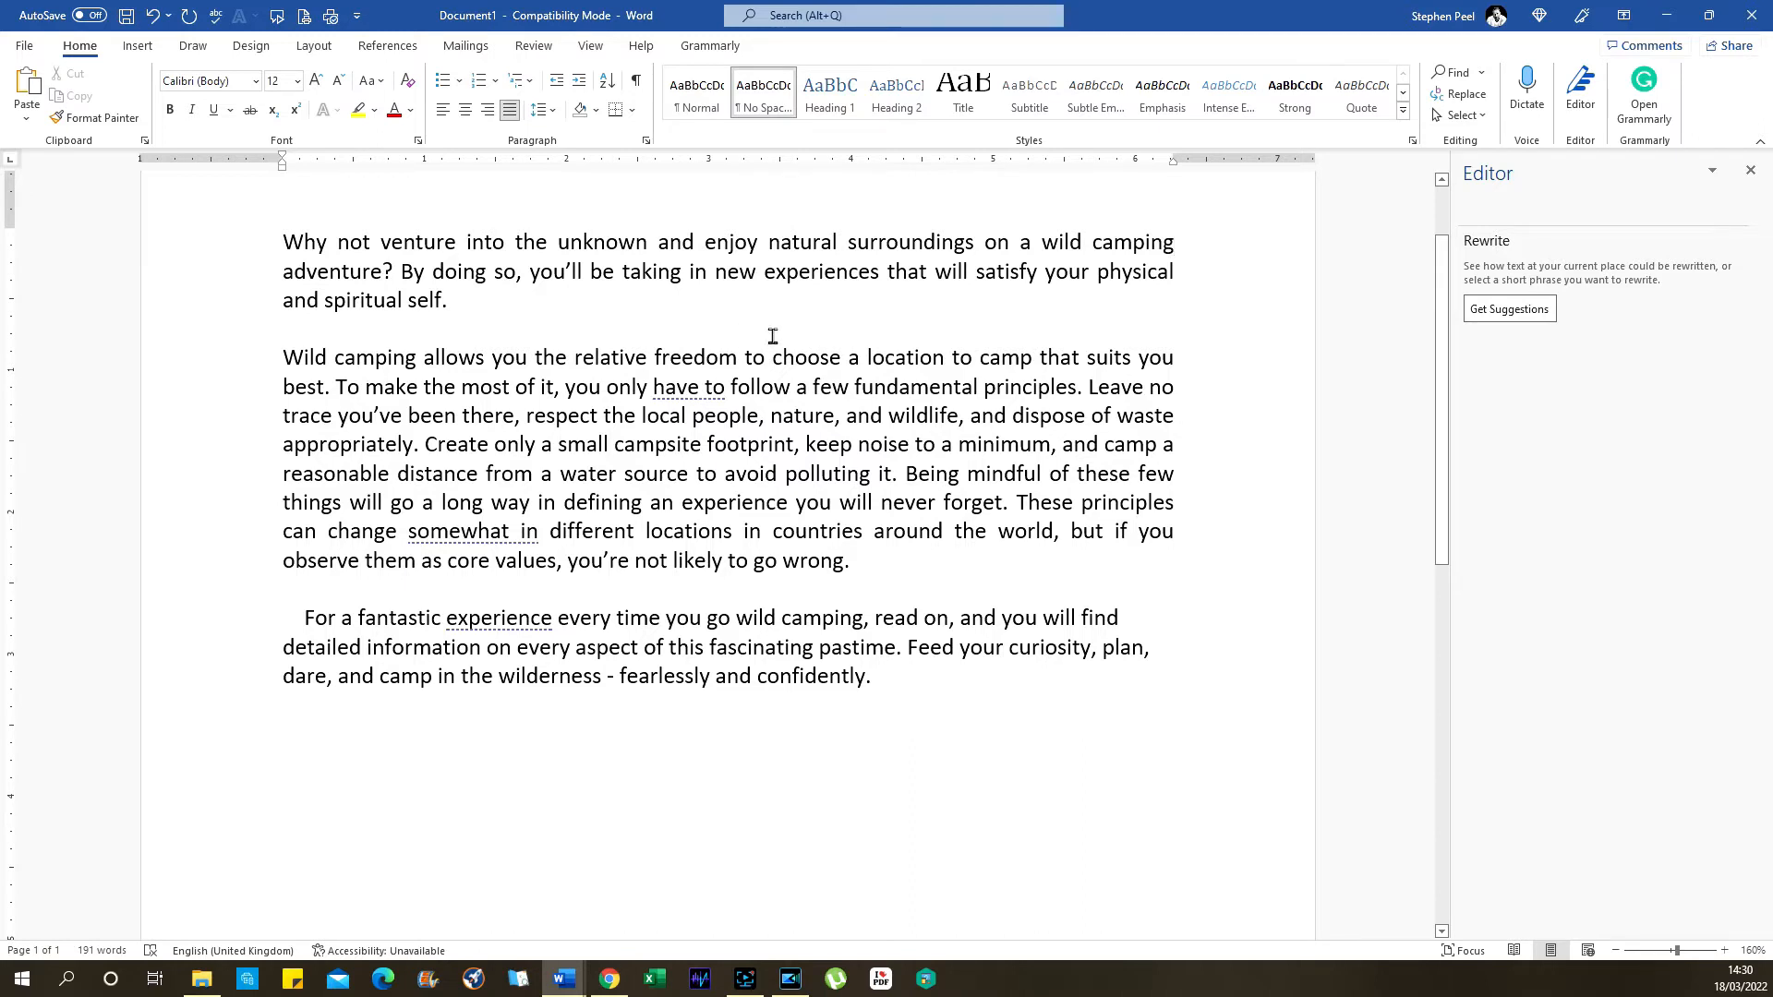
Step: Scale the characters of the first paragraph's opening line to 90% with kerning for fonts enabled
left_click_drag(287, 242, 1152, 240)
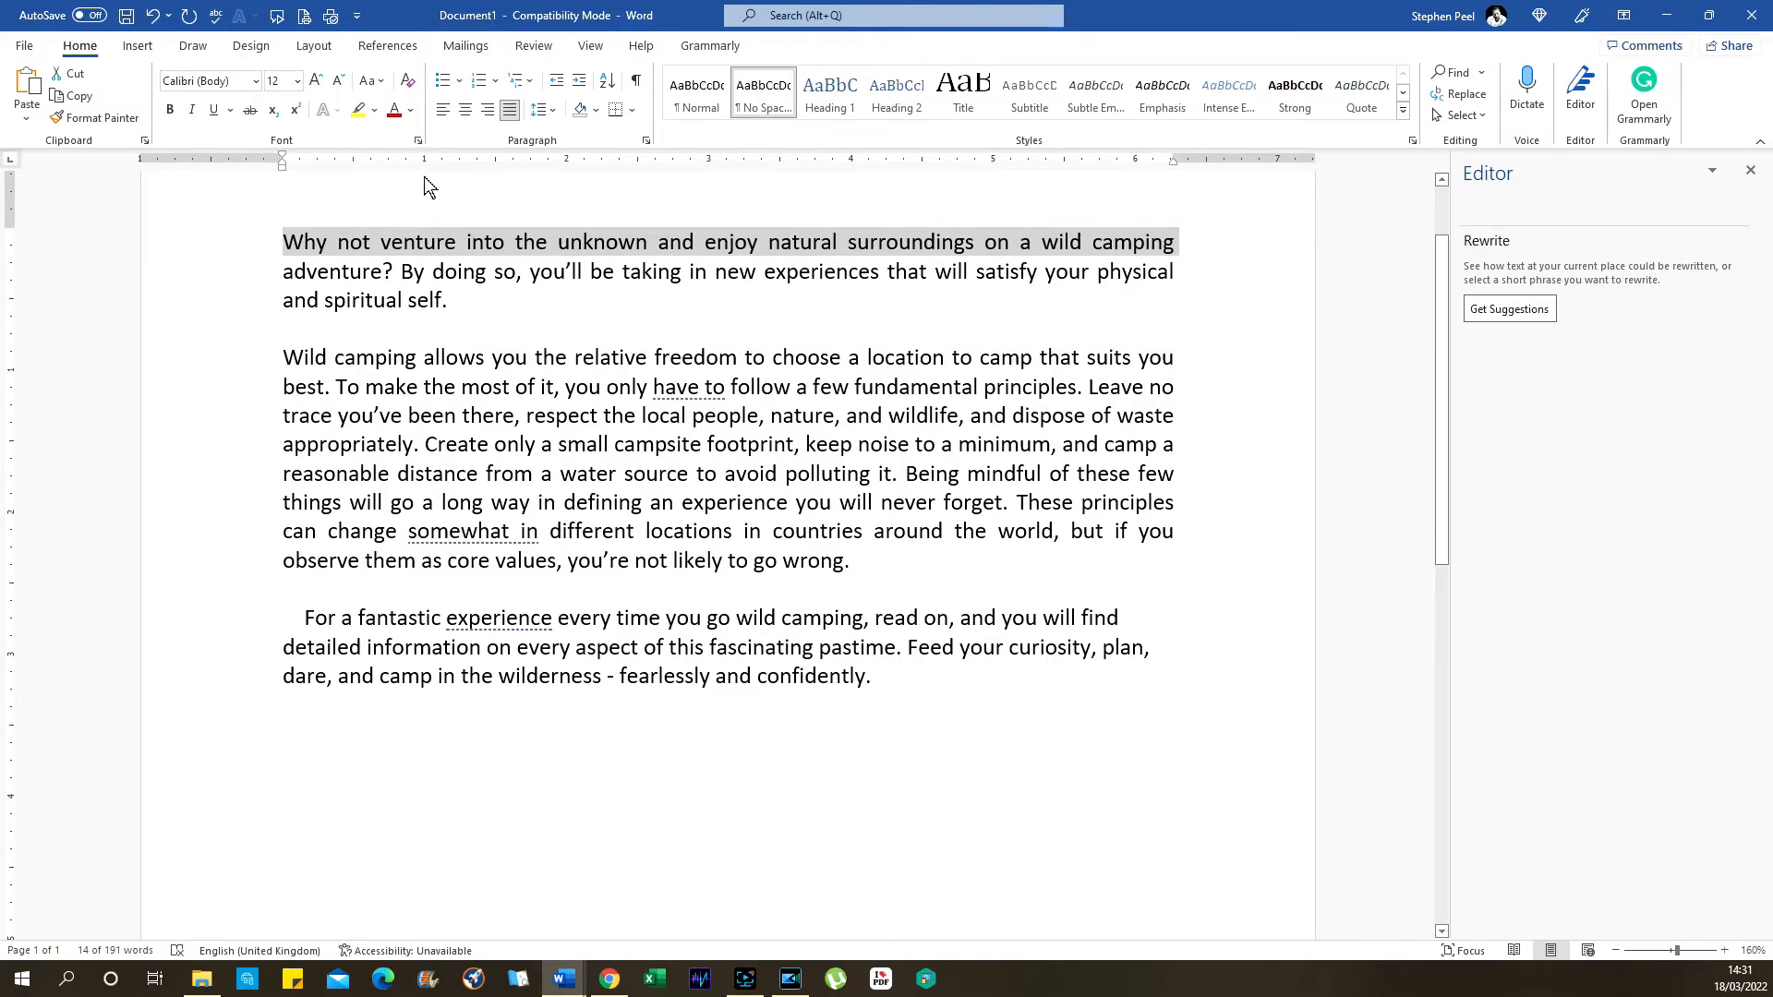
left_click(417, 141)
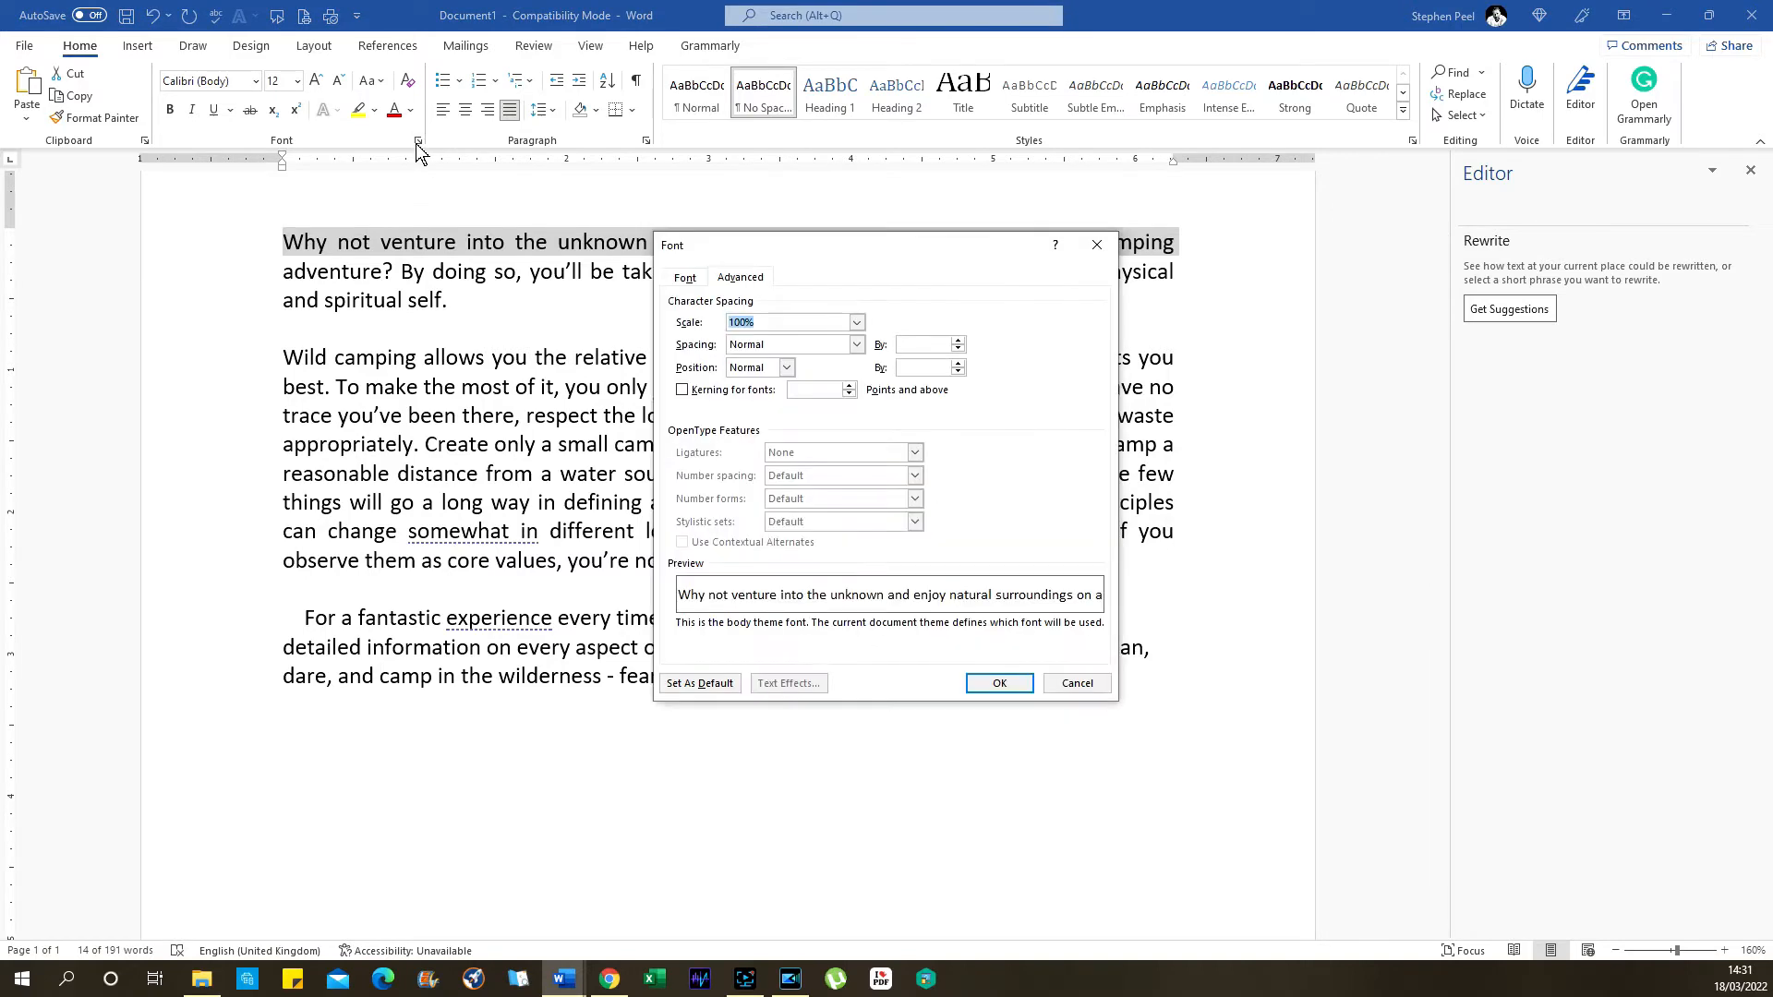
left_click(757, 282)
left_click(681, 390)
left_click_drag(780, 324, 727, 320)
type("90")
left_click(995, 685)
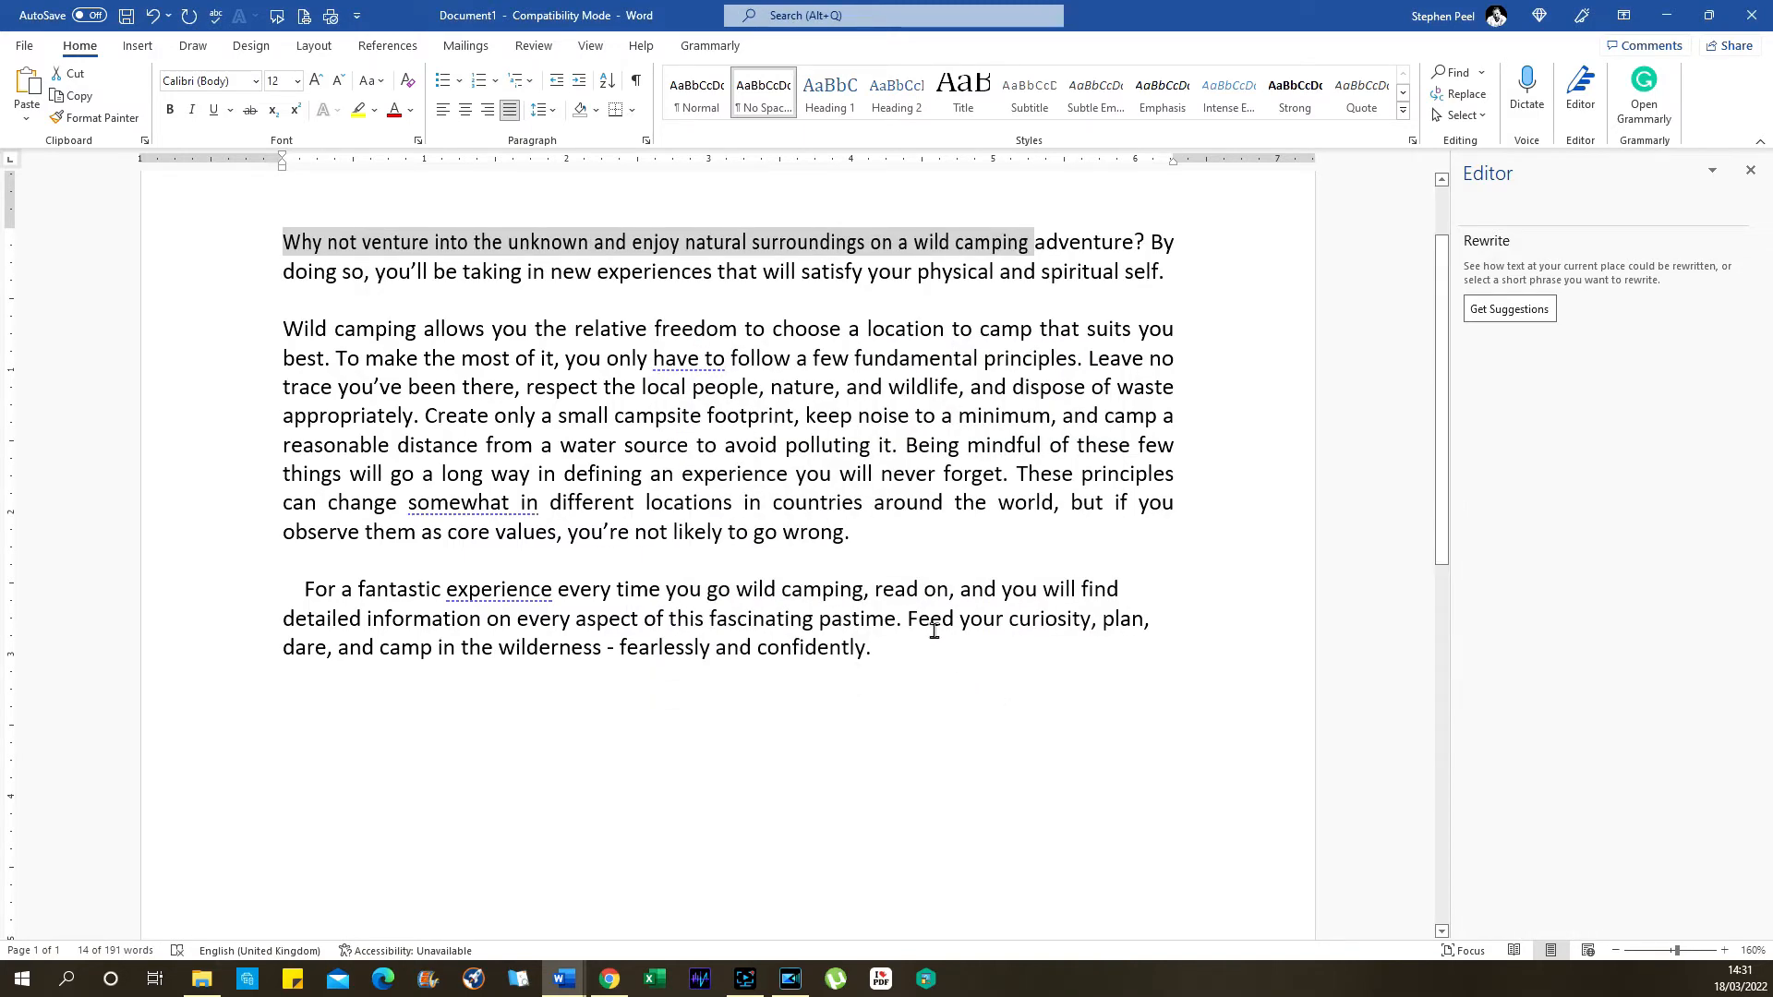
double_click(1038, 243)
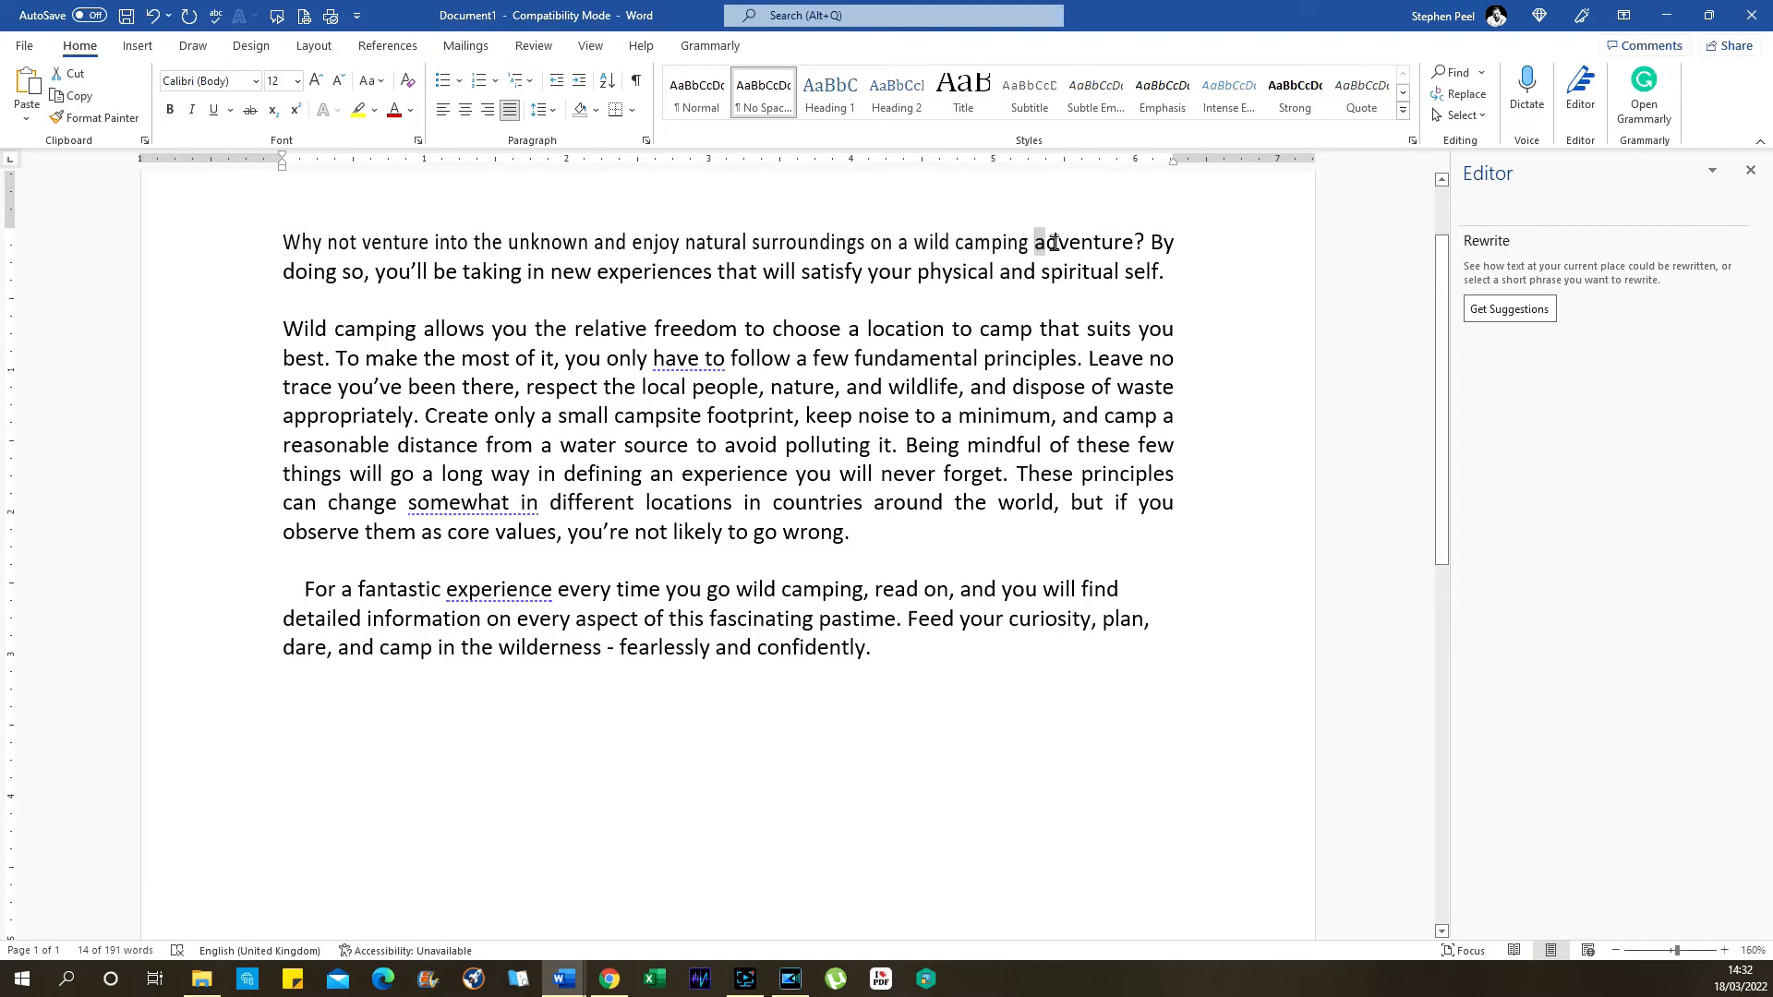
double_click(1160, 244)
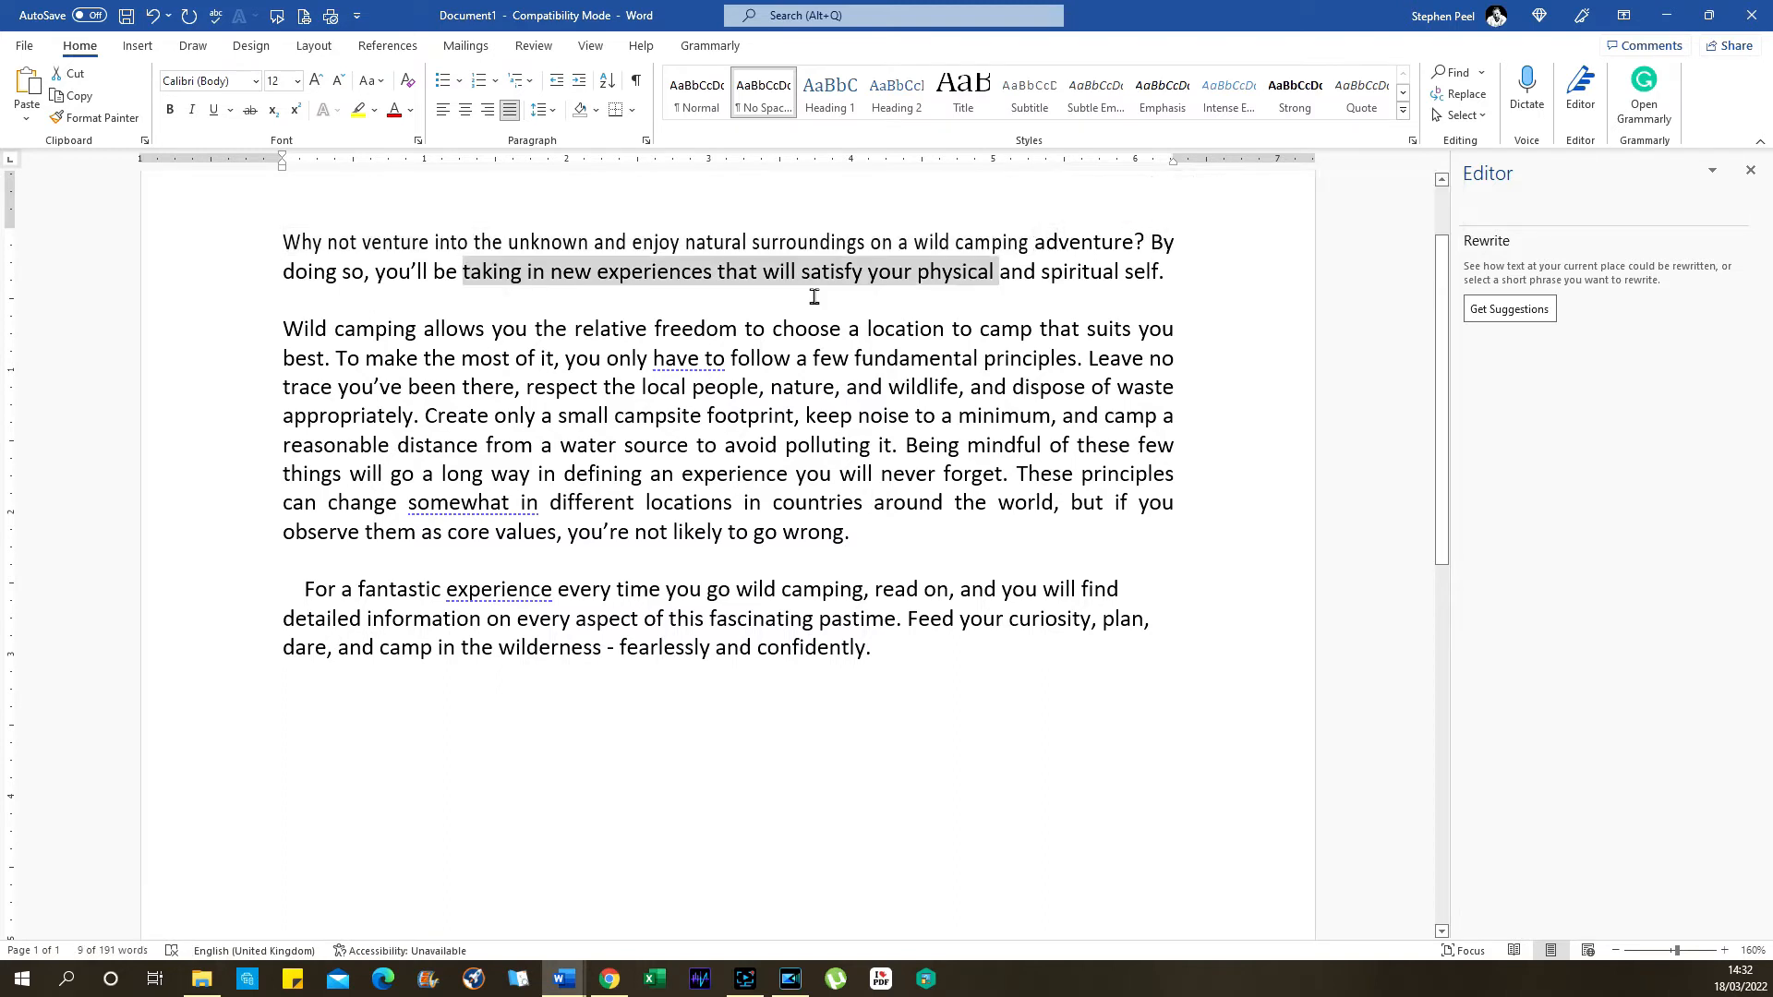
left_click(777, 236)
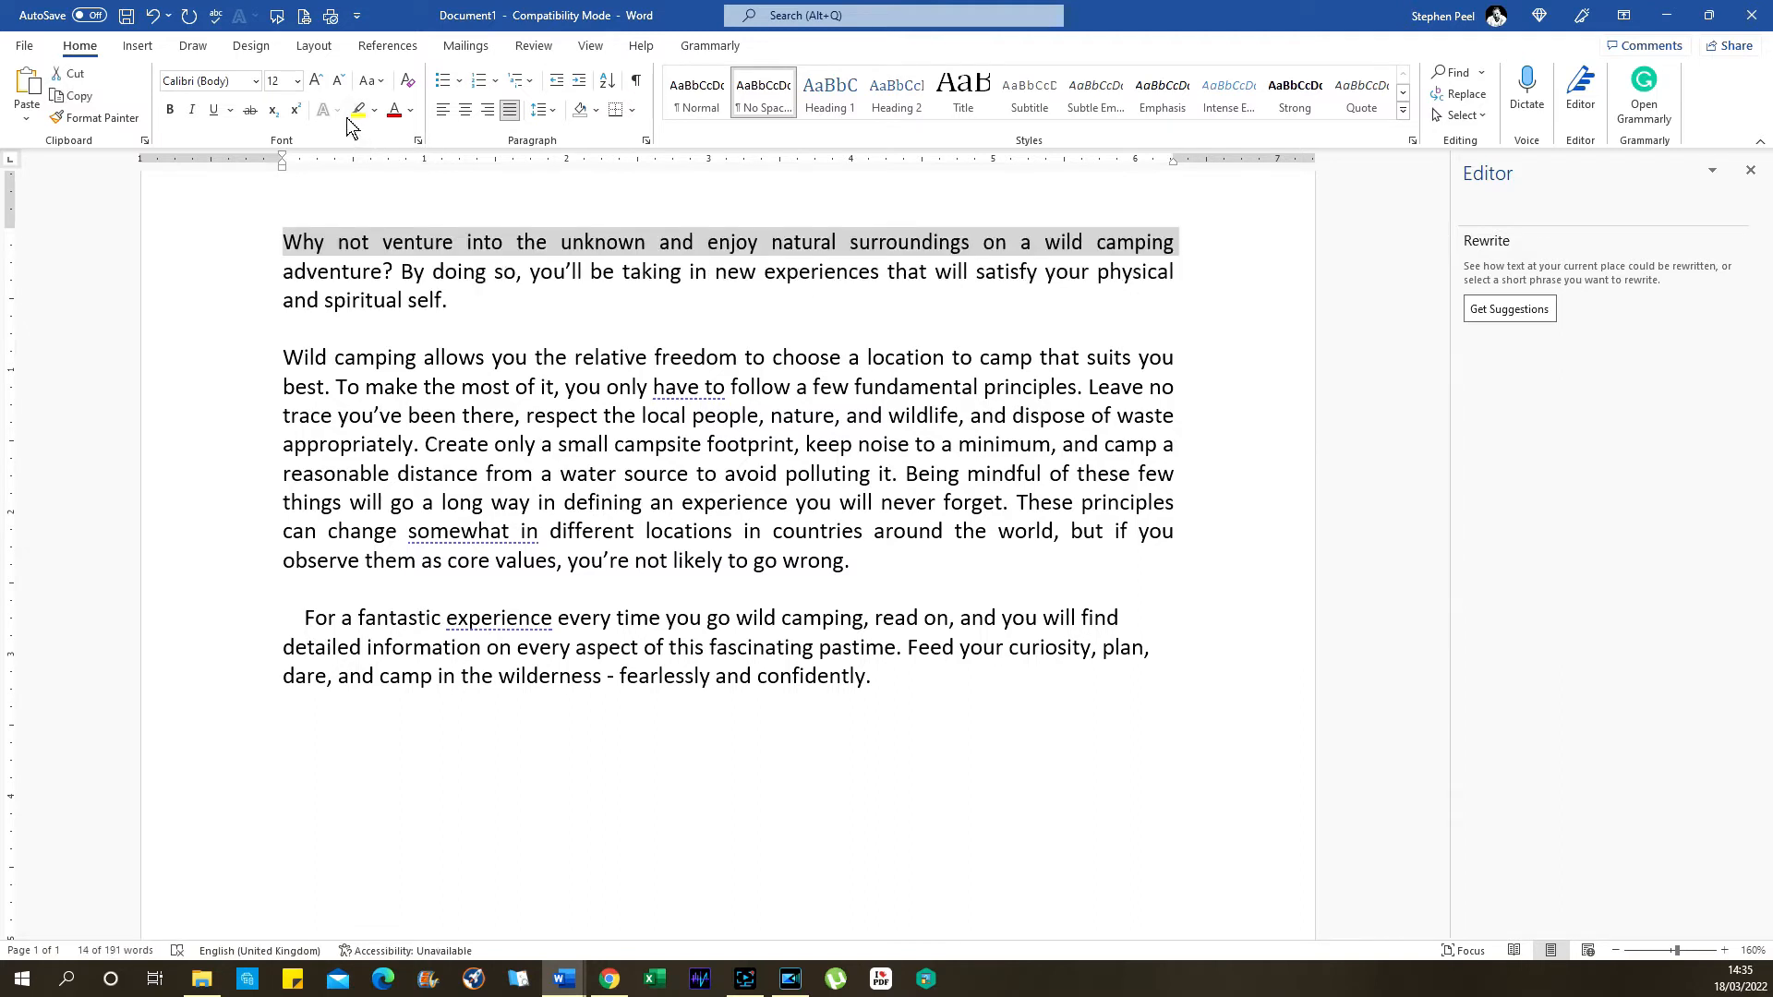
Step: Try a reduced character scale with kerning at 12 points and above on the first paragraph's opening line
left_click(418, 140)
left_click(750, 325)
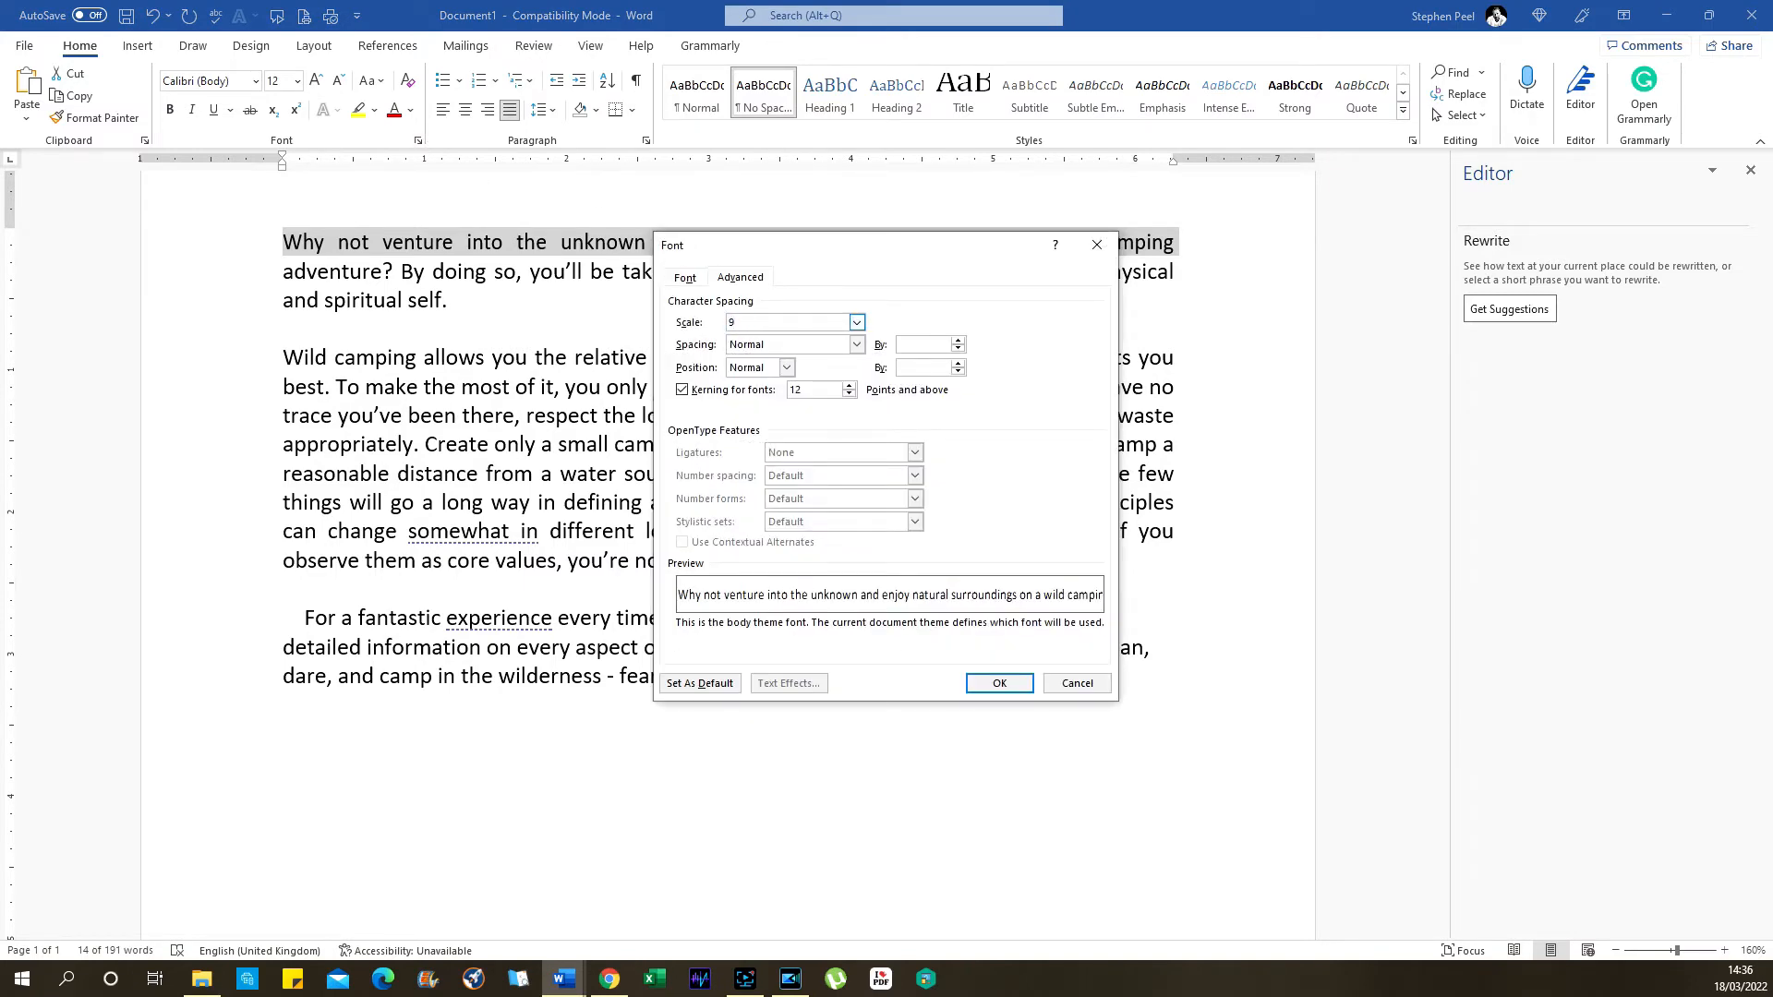
key("Return")
left_click(480, 270)
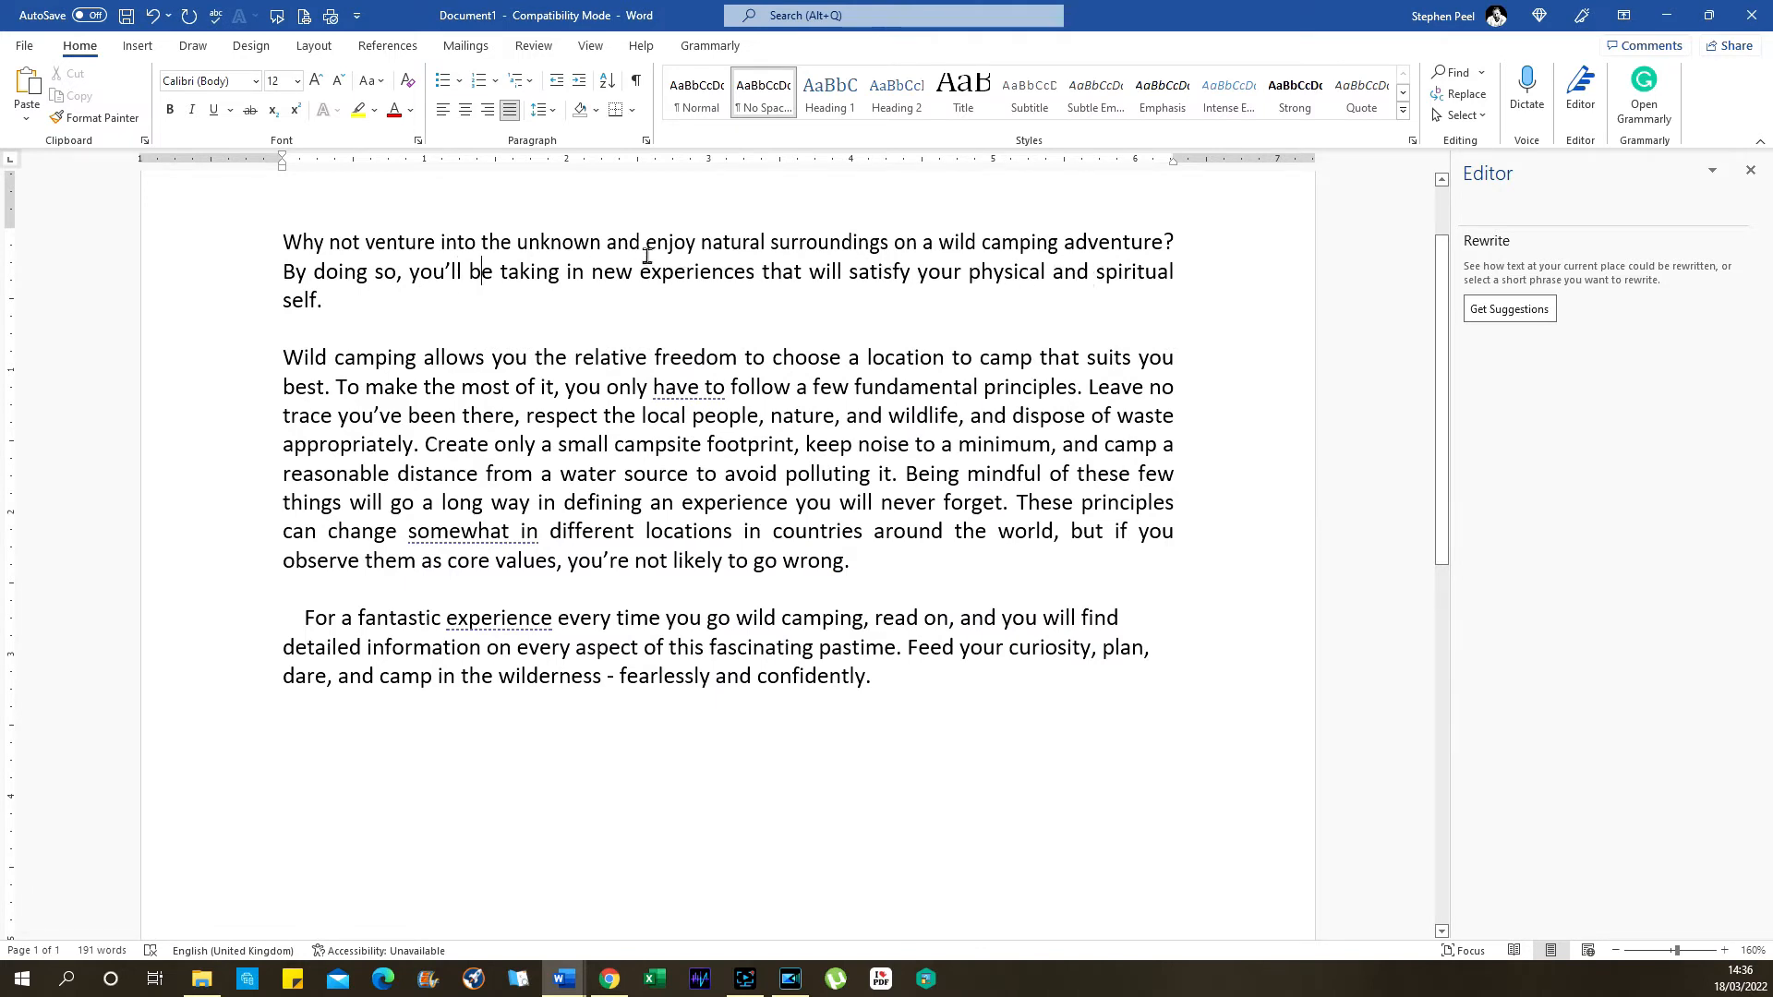
Step: Compare the first line's condensed characters with the line below, and undo the character scaling
left_click_drag(569, 248, 884, 256)
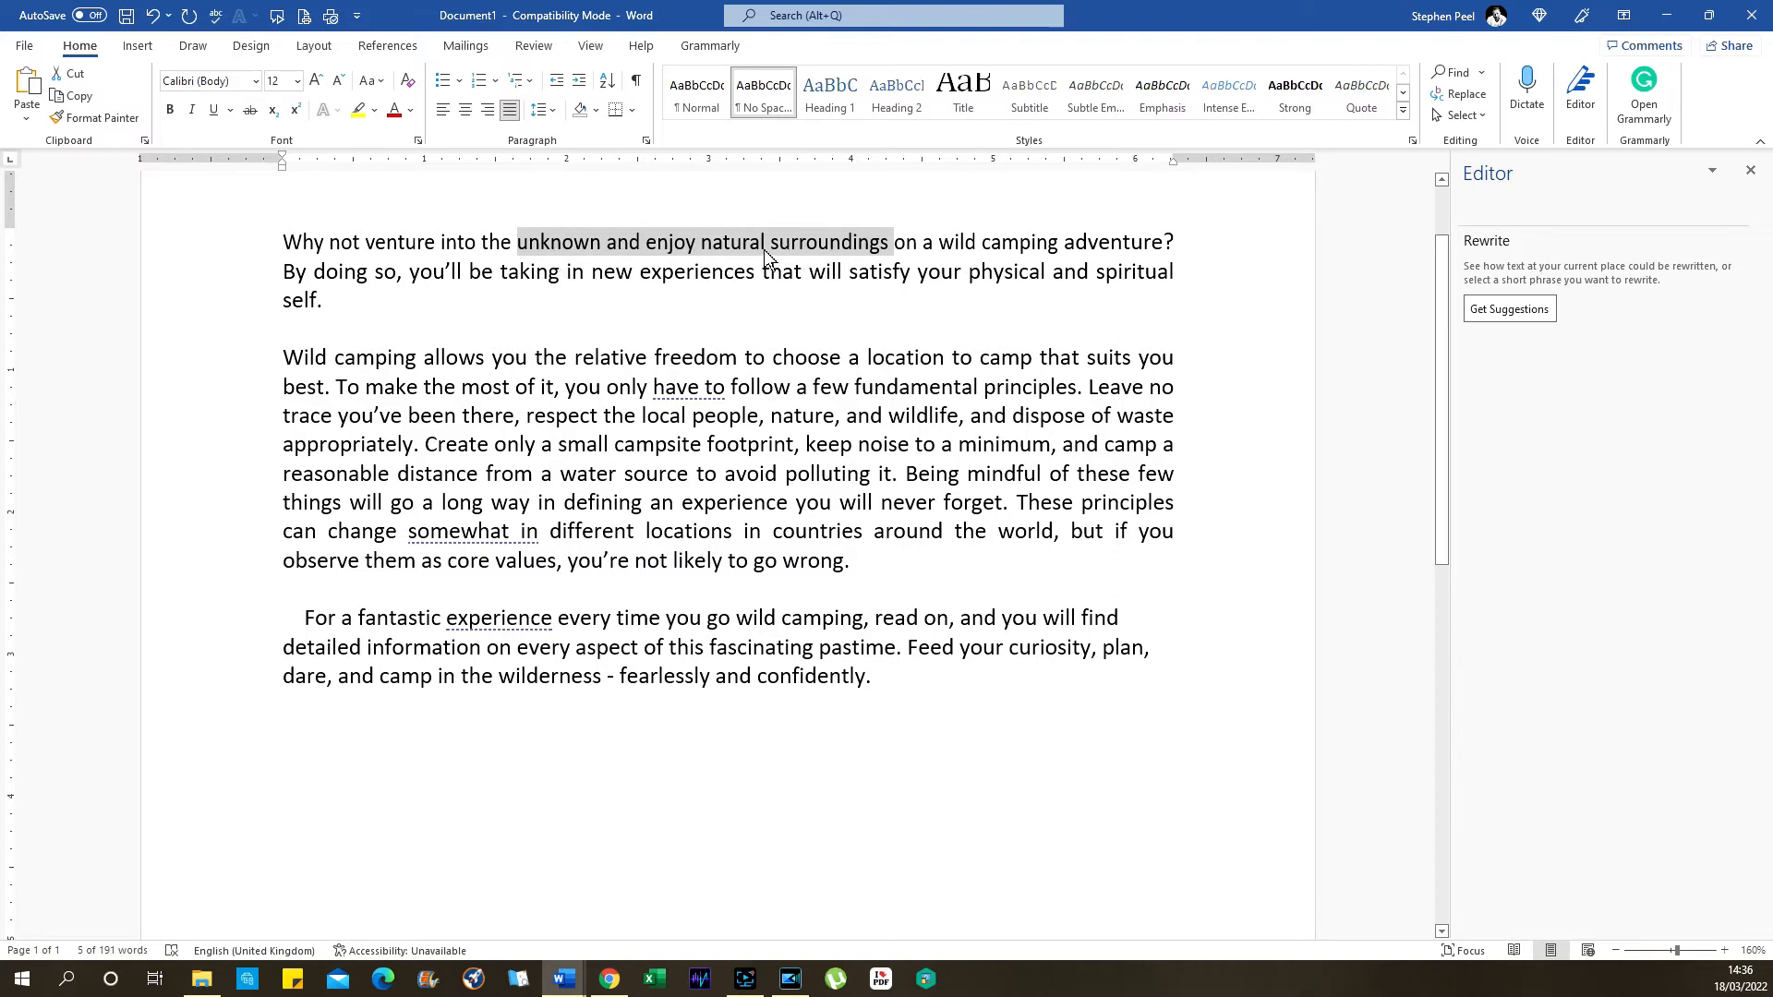
left_click_drag(914, 271, 499, 271)
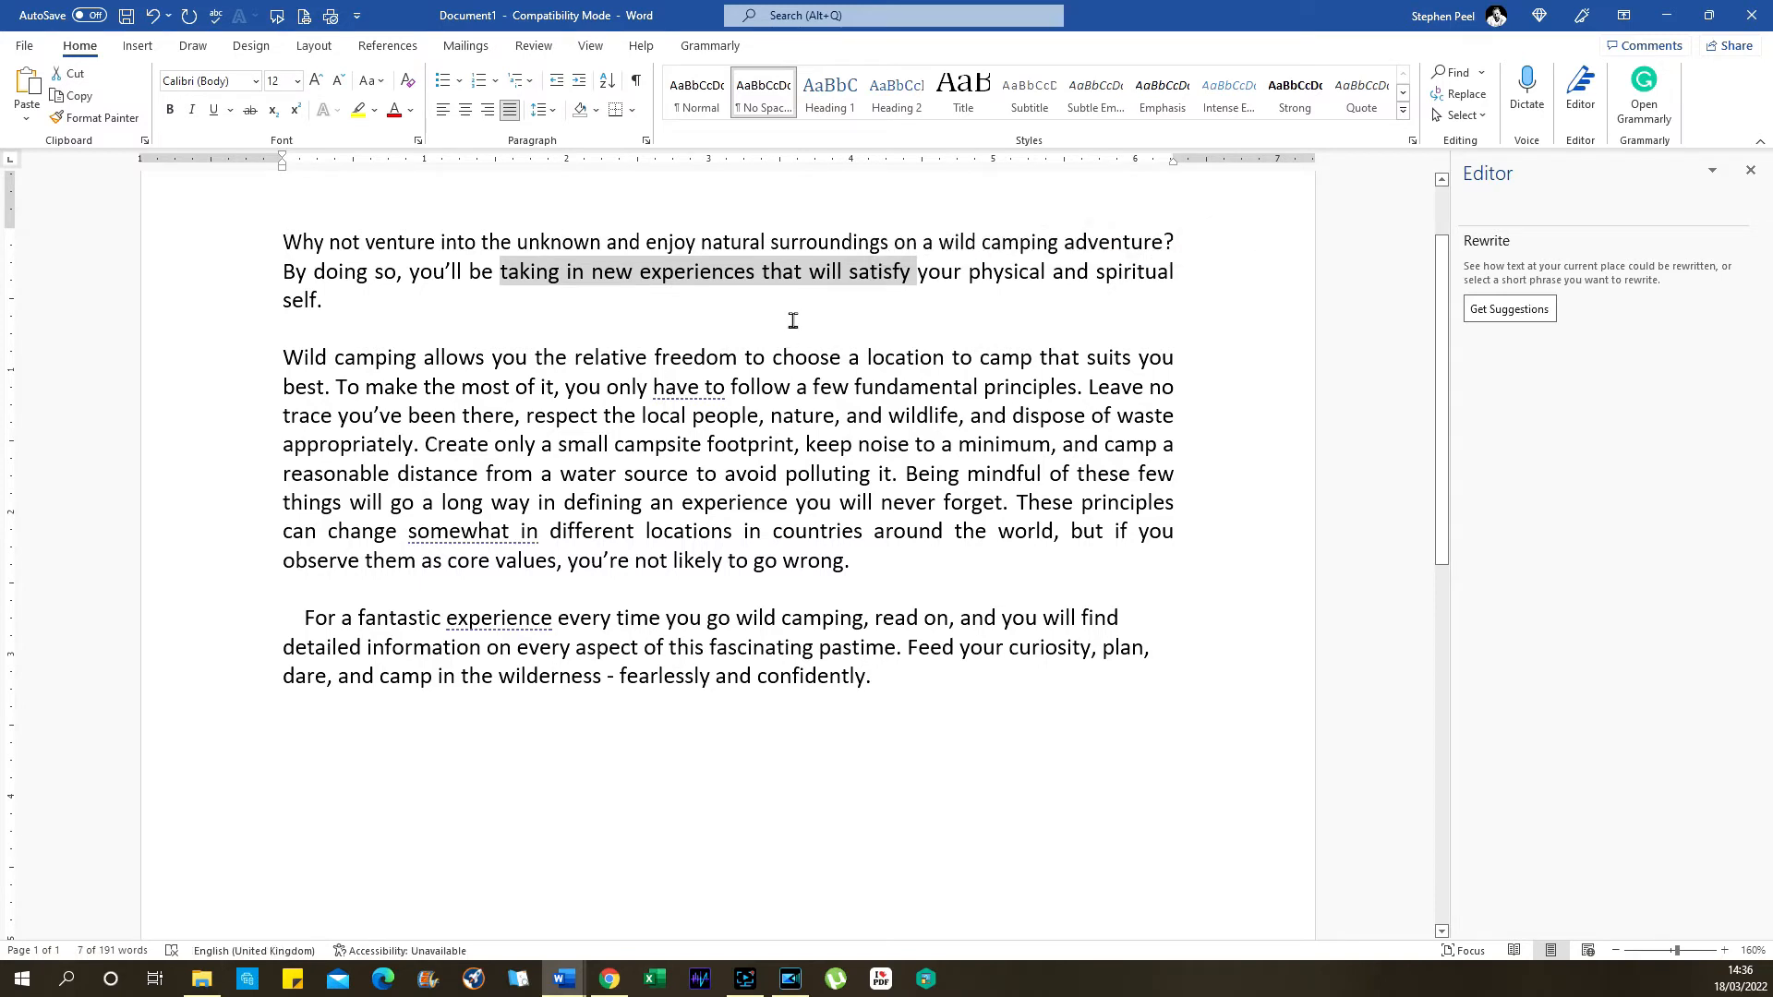
left_click_drag(516, 243, 888, 251)
left_click(829, 328)
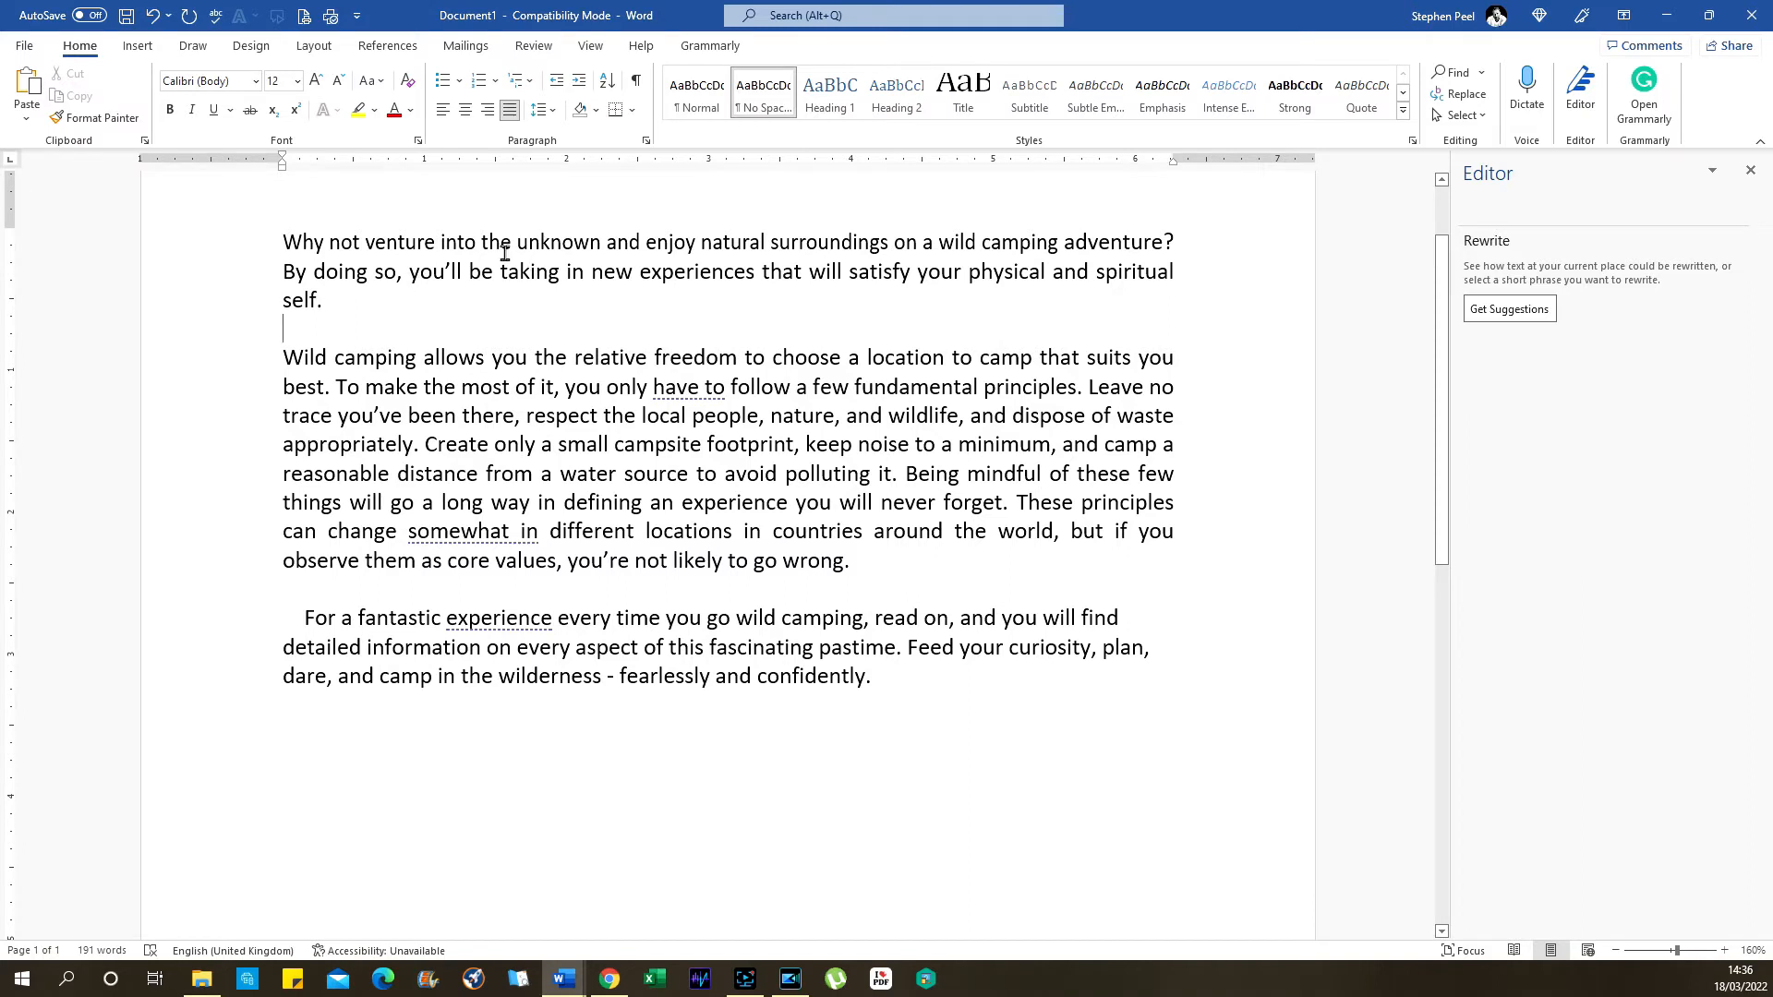
left_click(153, 17)
Step: Replace "on a" after "surroundings" in the first sentence with a comma
left_click(897, 271)
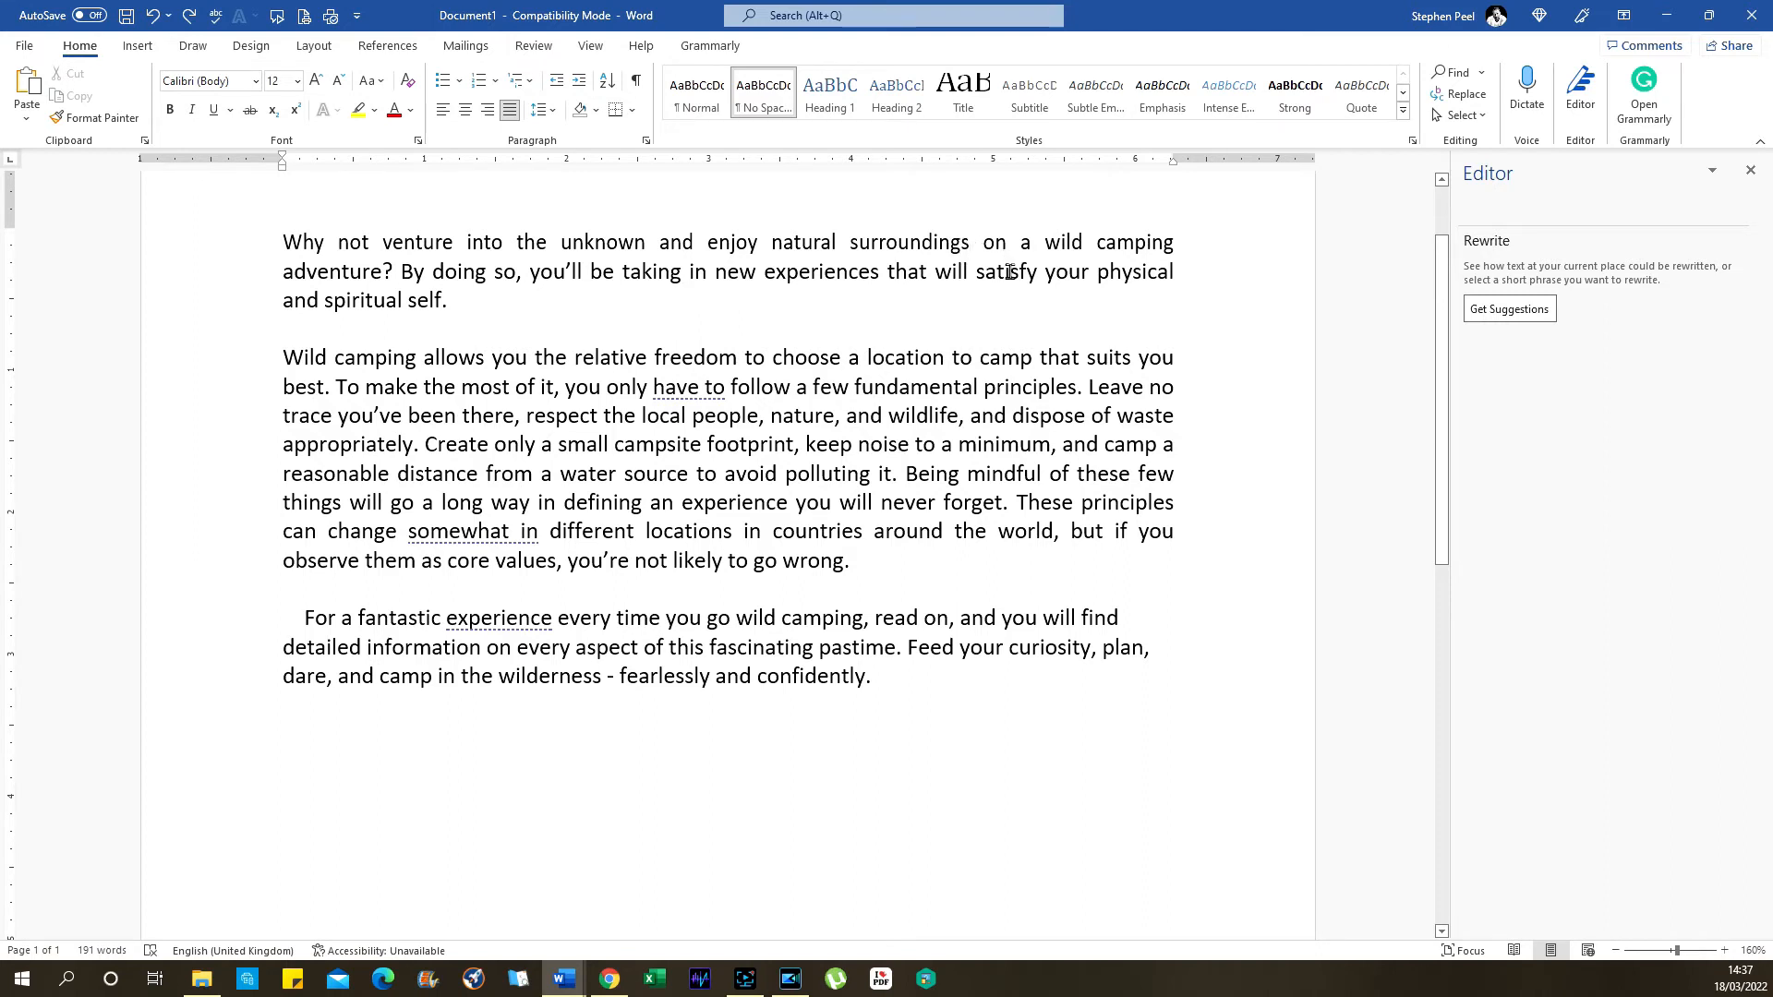
type(",")
key("Delete")
key("Delete")
key("Delete")
key("Delete")
key("Delete")
key("Delete")
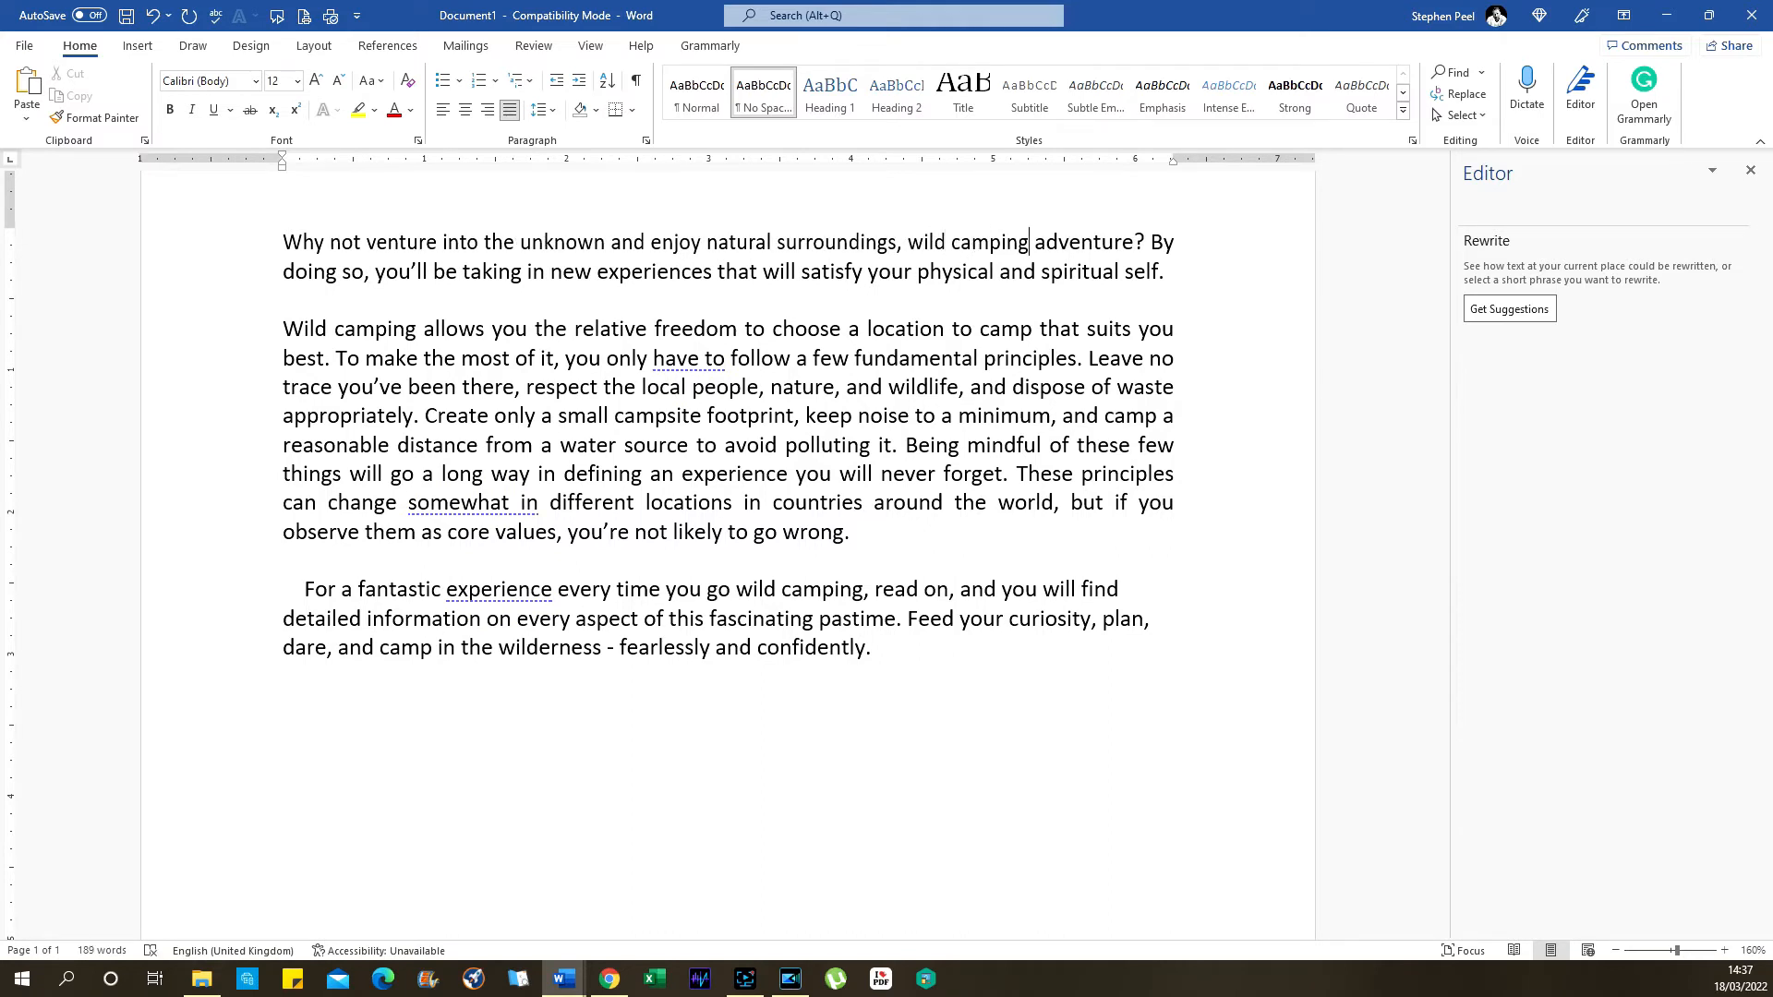
Step: Remove "adventure?" from the first sentence so that it ends with "wild camping."
key("Delete")
key("Delete")
key("Delete")
key("Delete")
key("Delete")
key("Delete")
key("Delete")
key("Delete")
key("Delete")
key("Delete")
key("Delete")
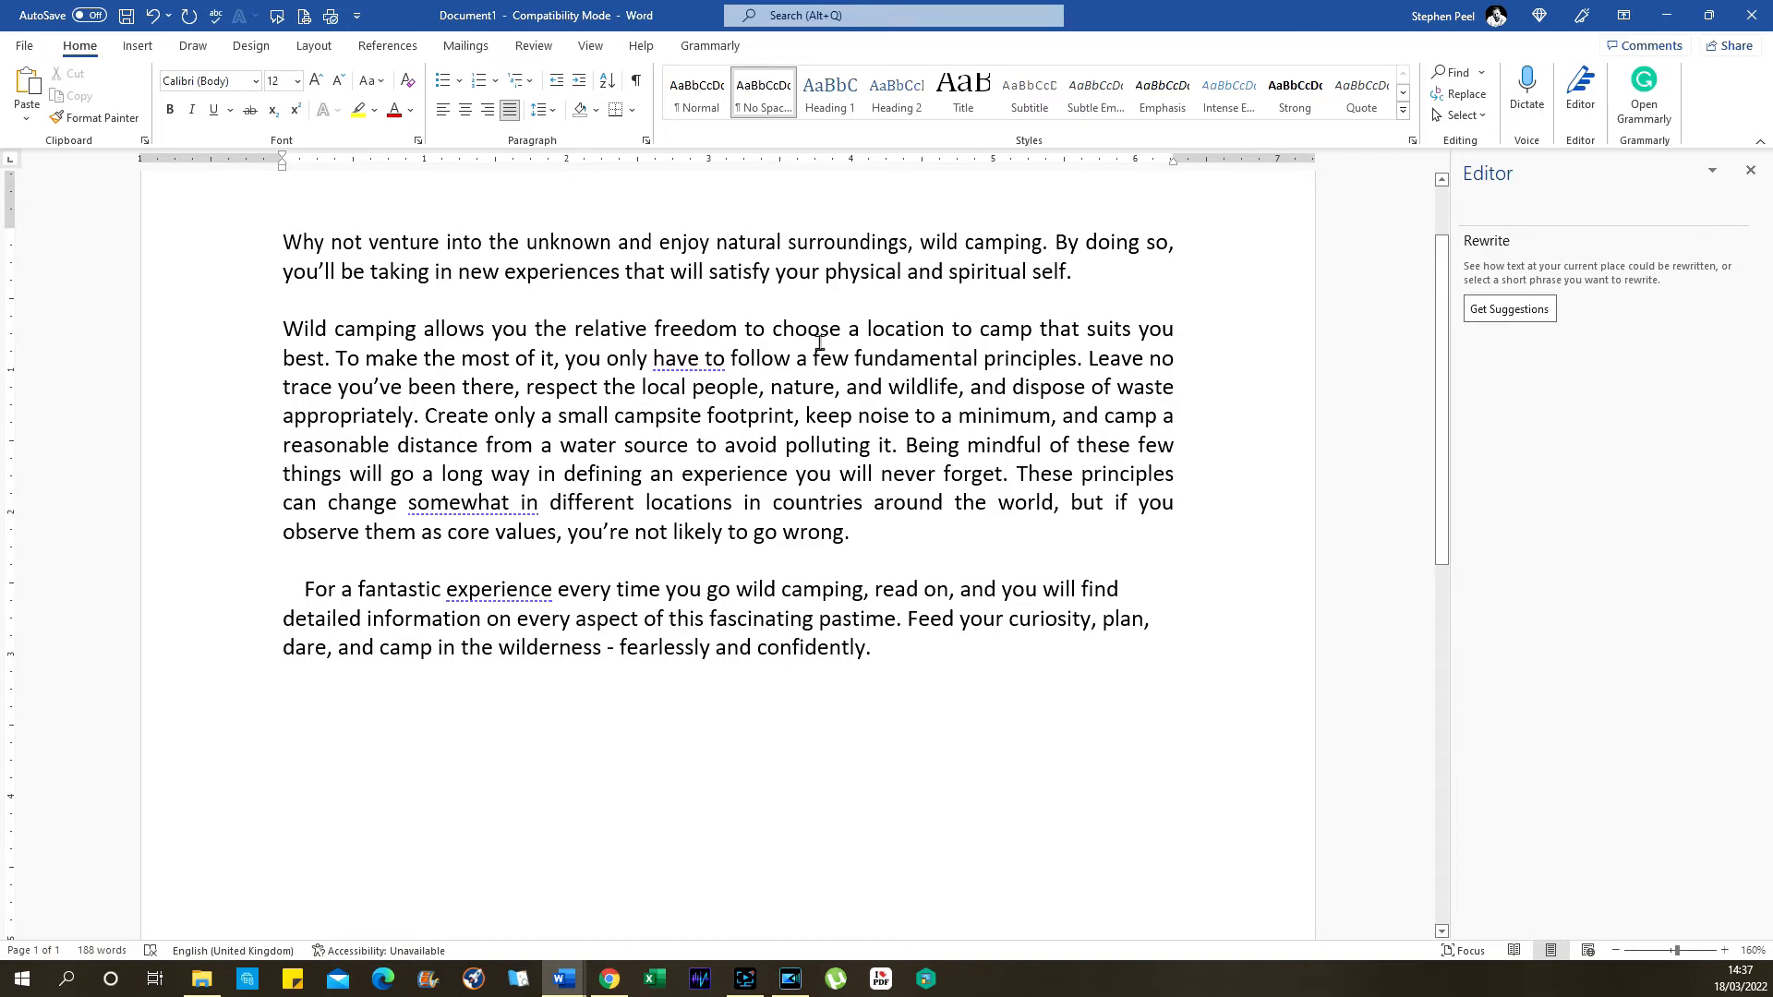
Step: Examine the word spacing in the second paragraph's lines starting with "things" and "can"
scroll(819, 341, "down", 1)
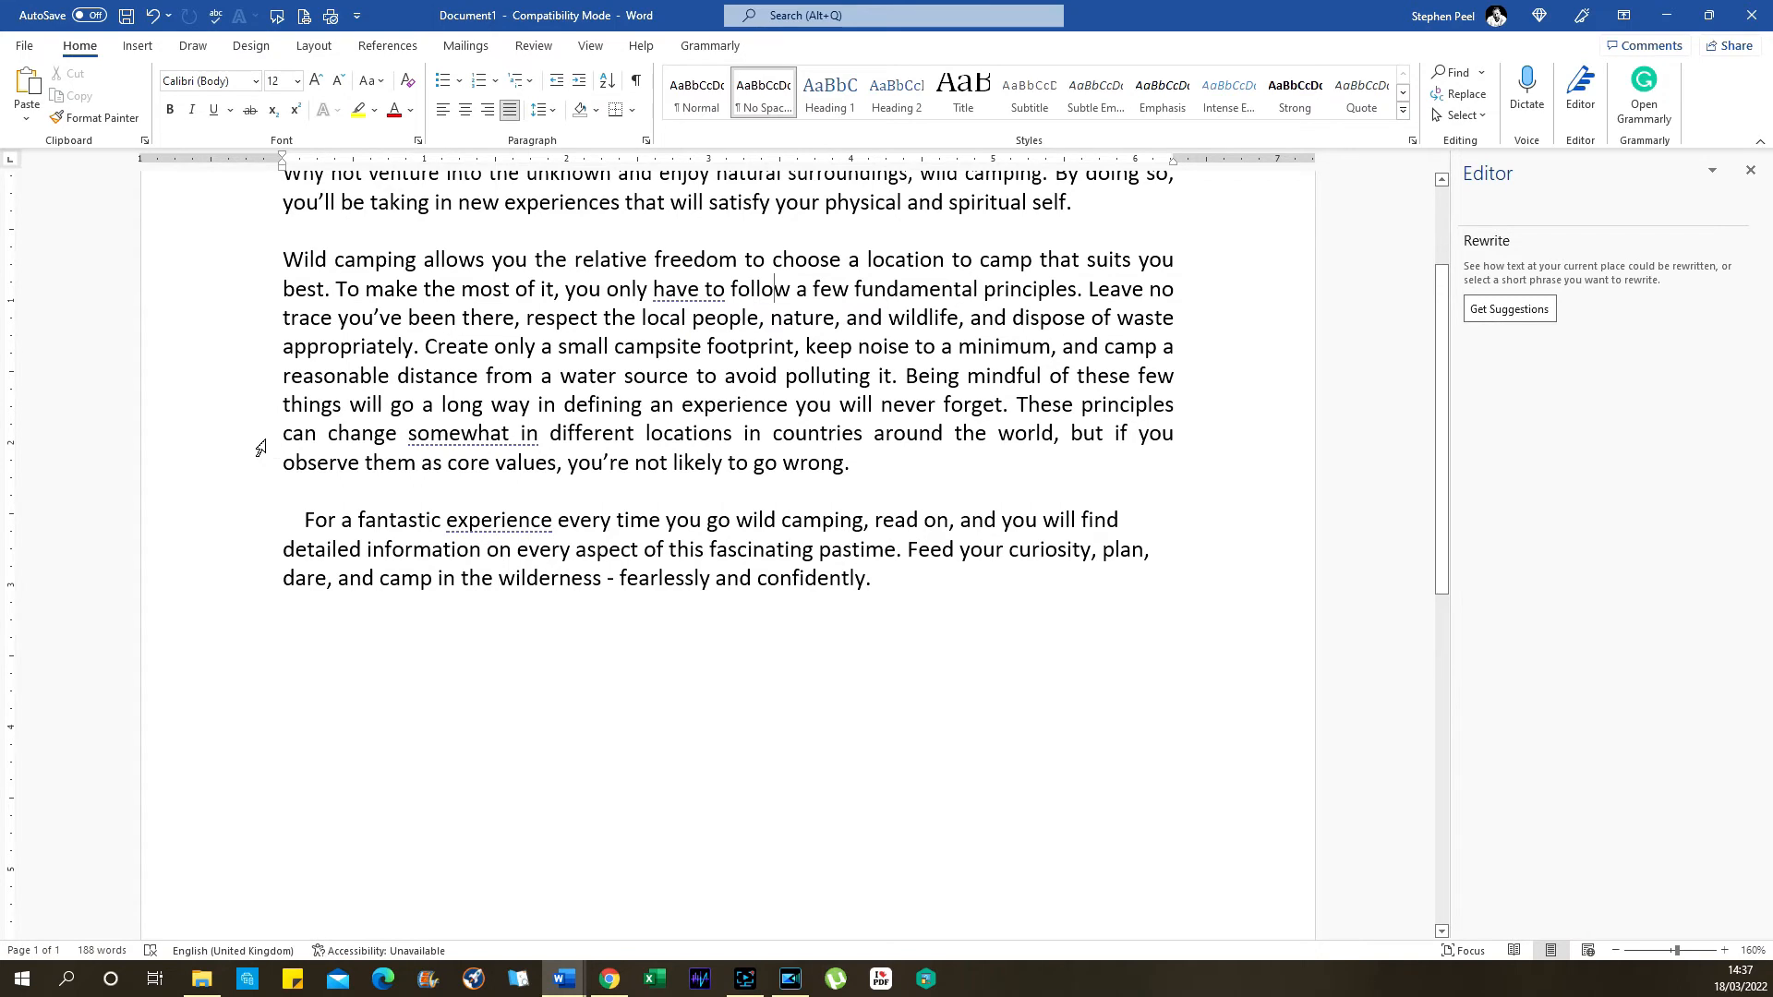
left_click_drag(283, 434, 1172, 438)
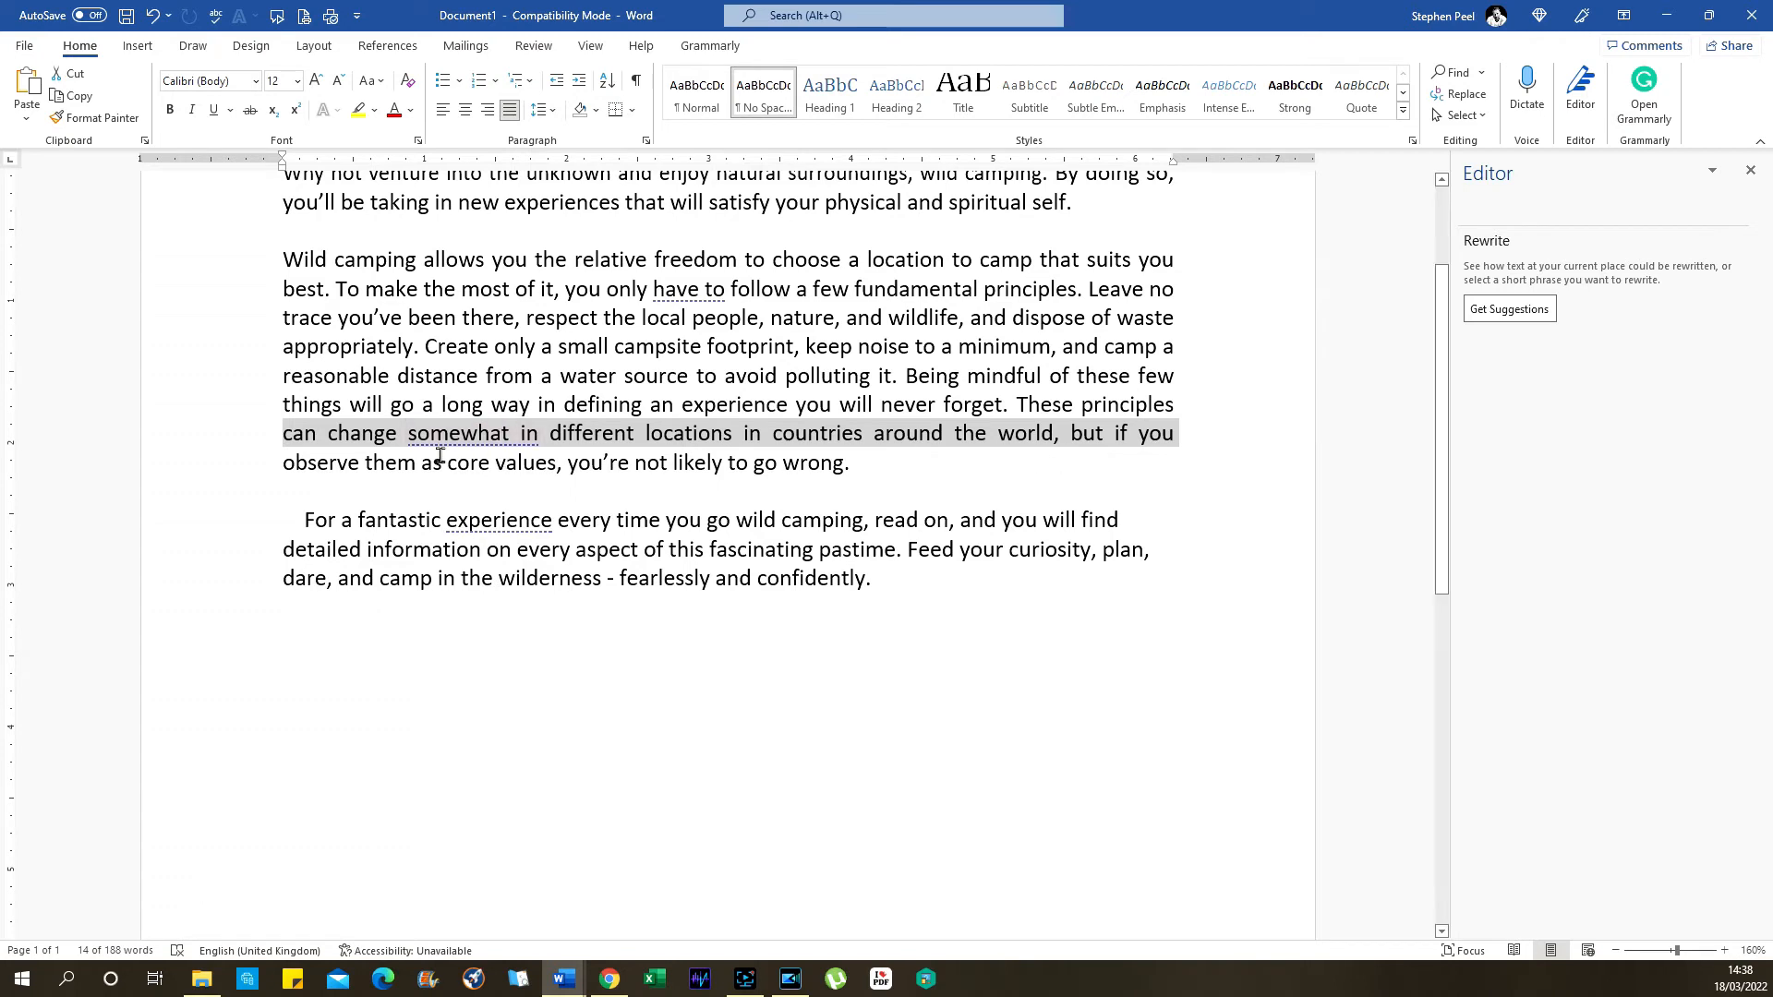
left_click(335, 415)
double_click(317, 436)
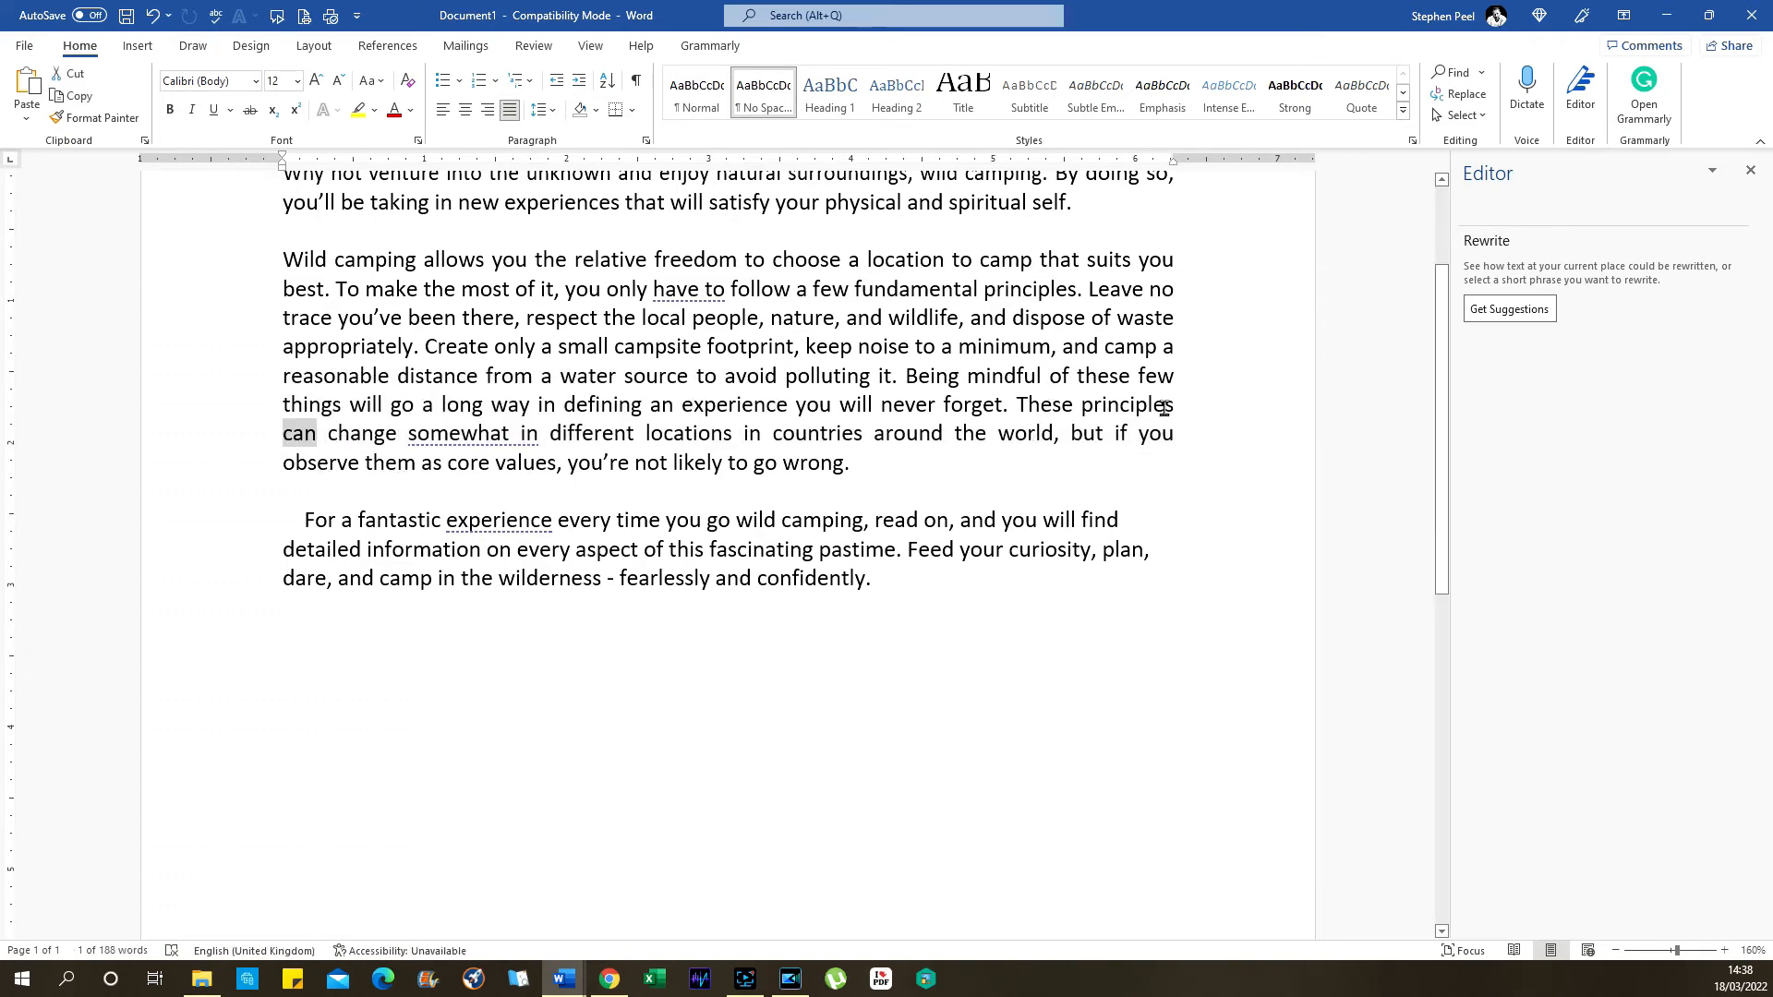
left_click_drag(1174, 410, 284, 408)
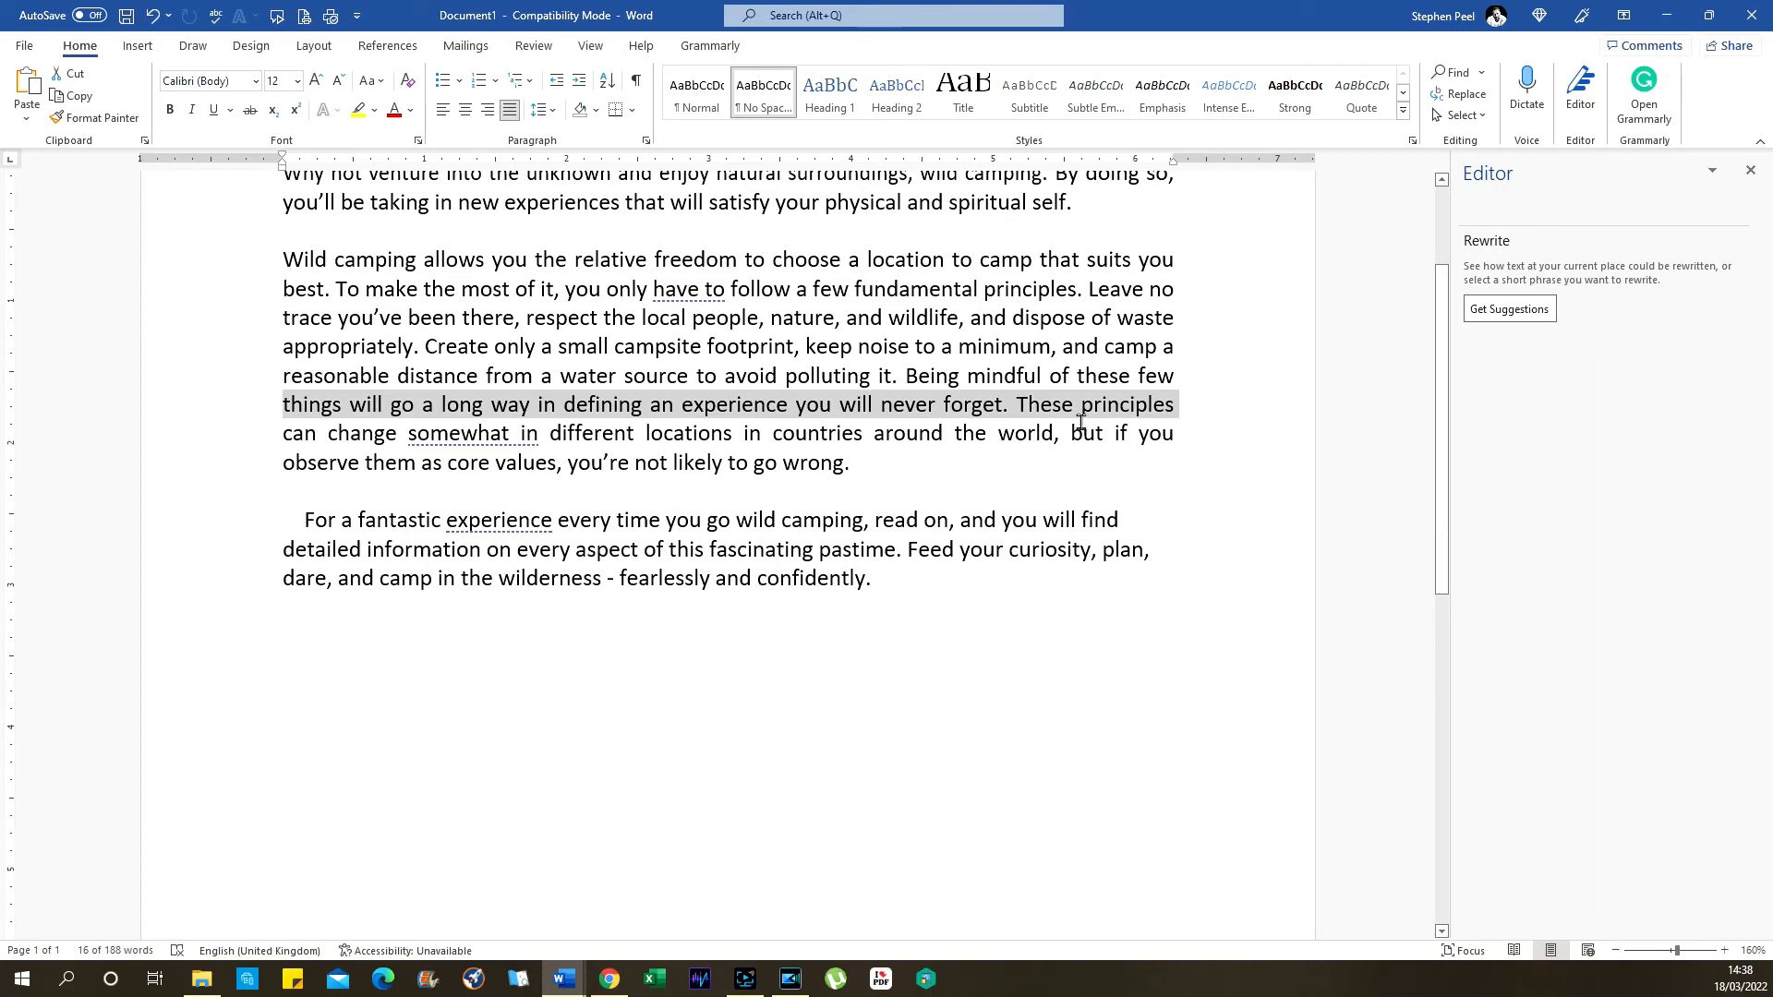
left_click(1133, 413)
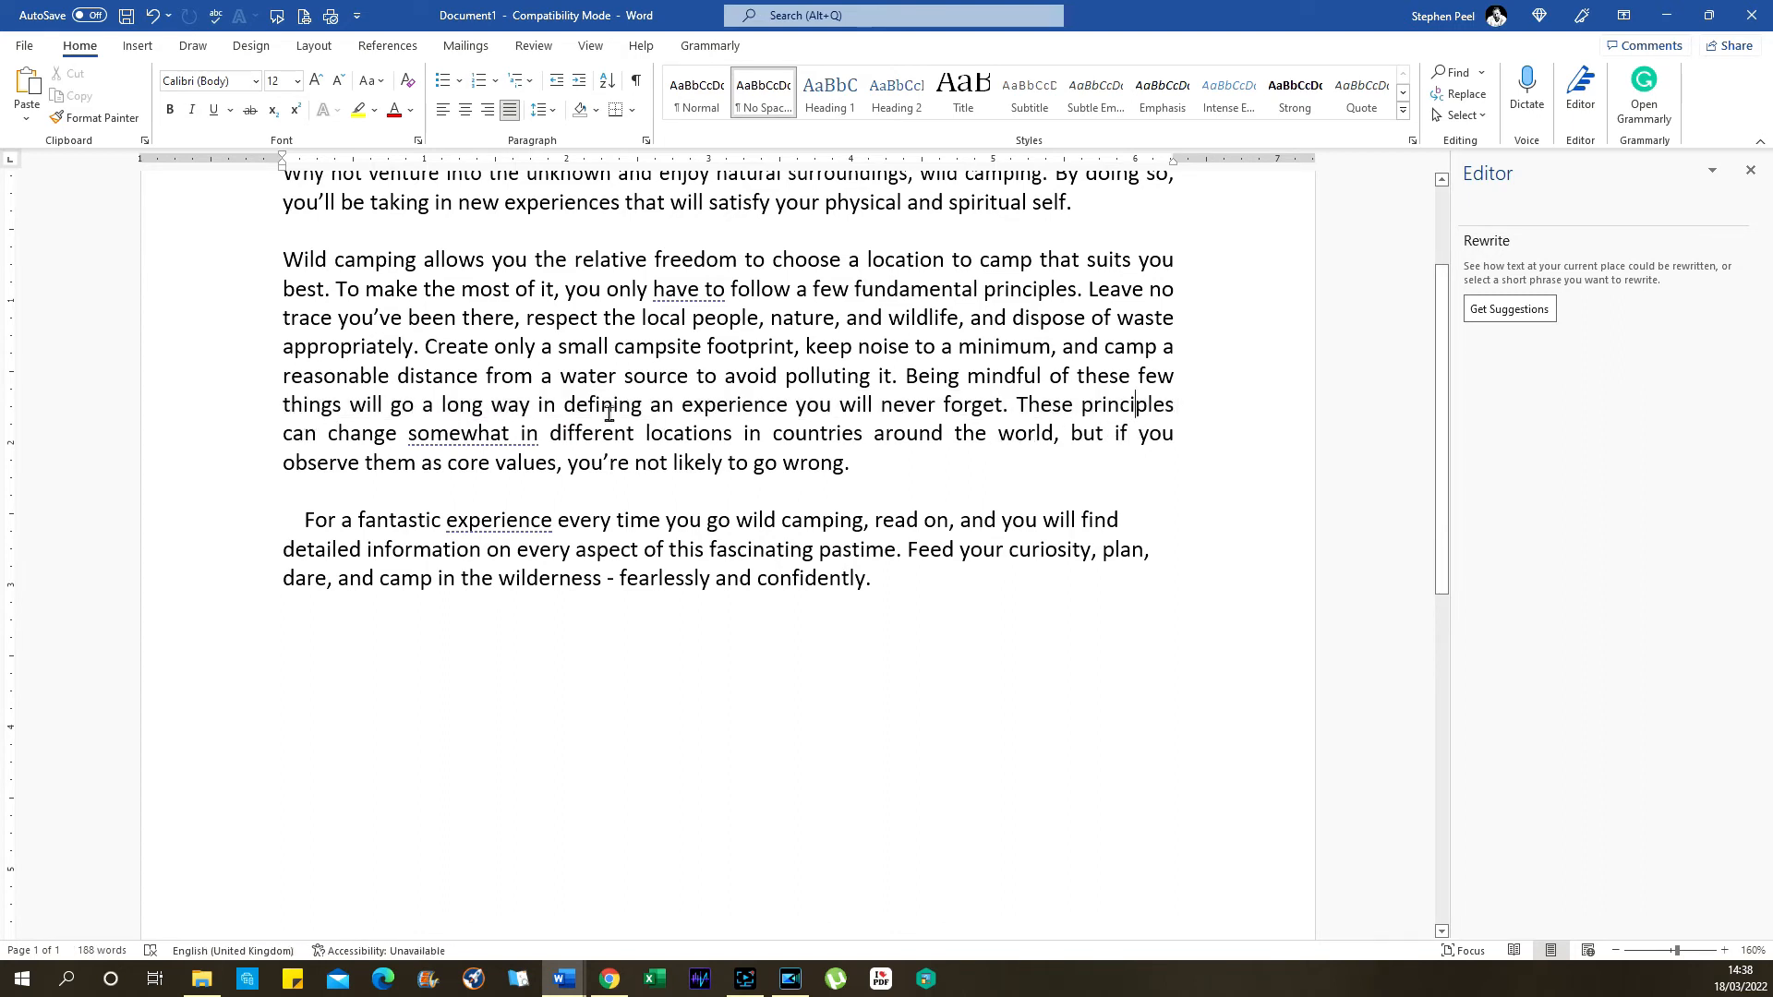
Step: Set the character scale of "experience you will never forget. These principles" in the second paragraph to 98%
left_click_drag(681, 412, 1174, 410)
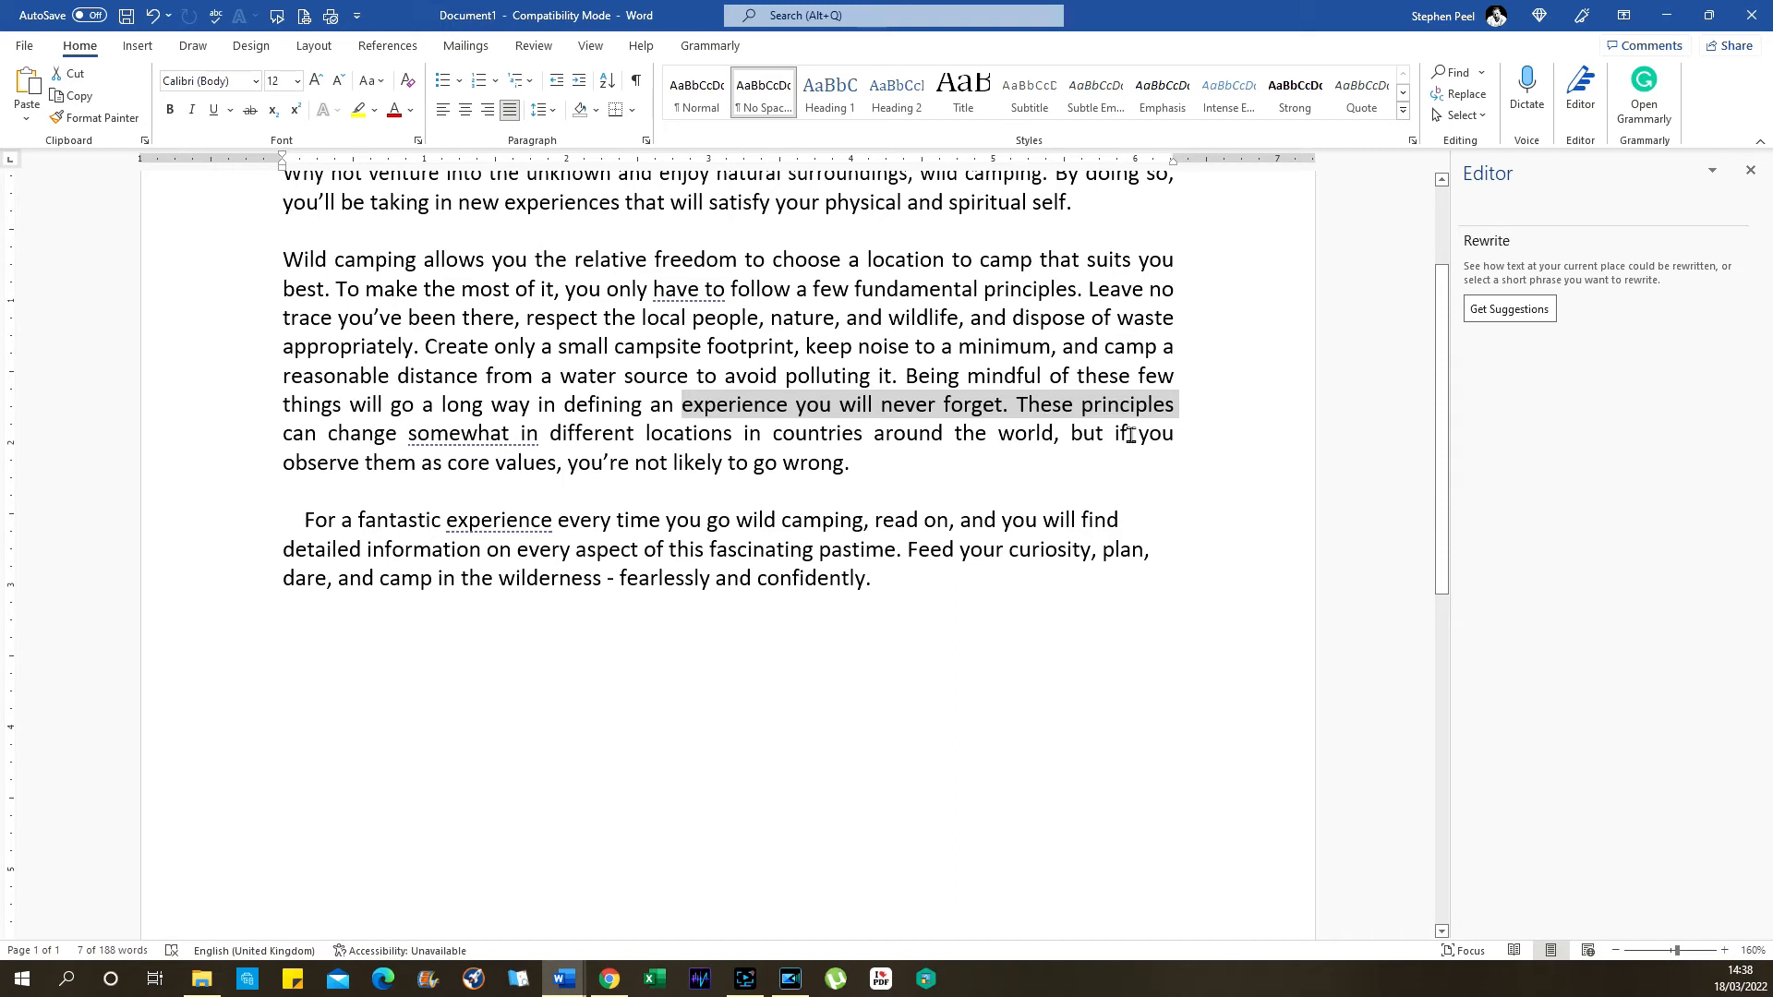
key("ctrl+d")
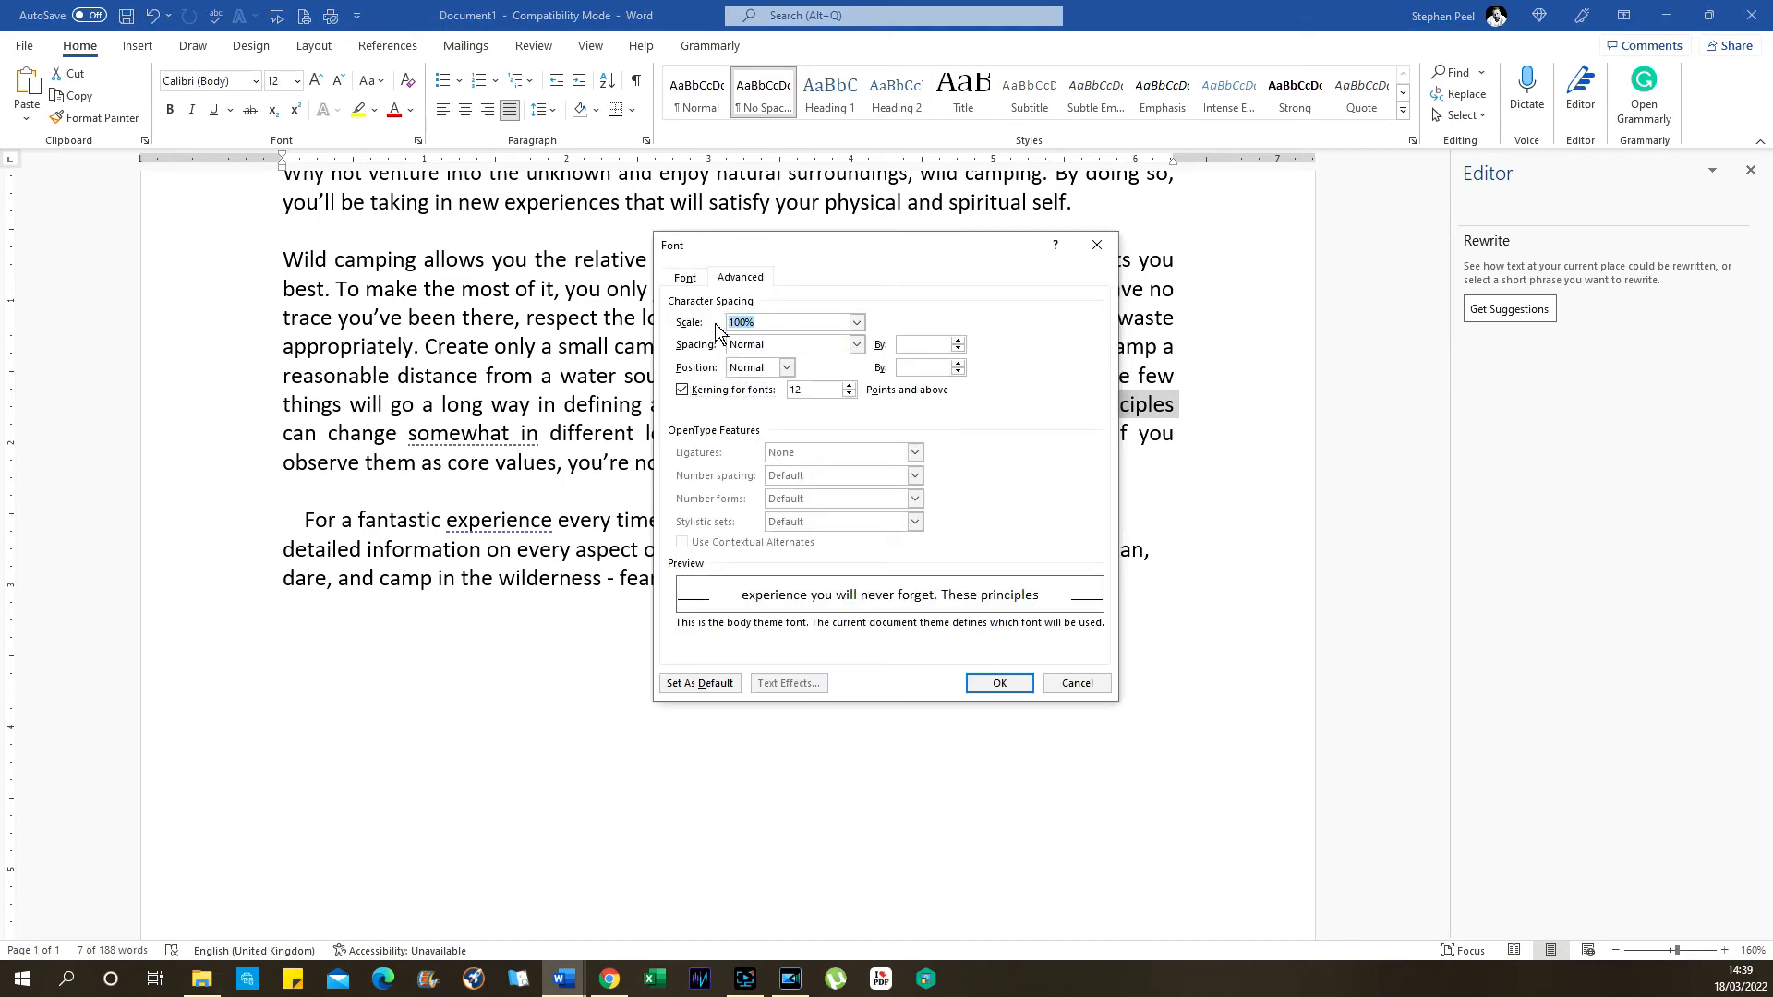
type("98")
left_click(1000, 683)
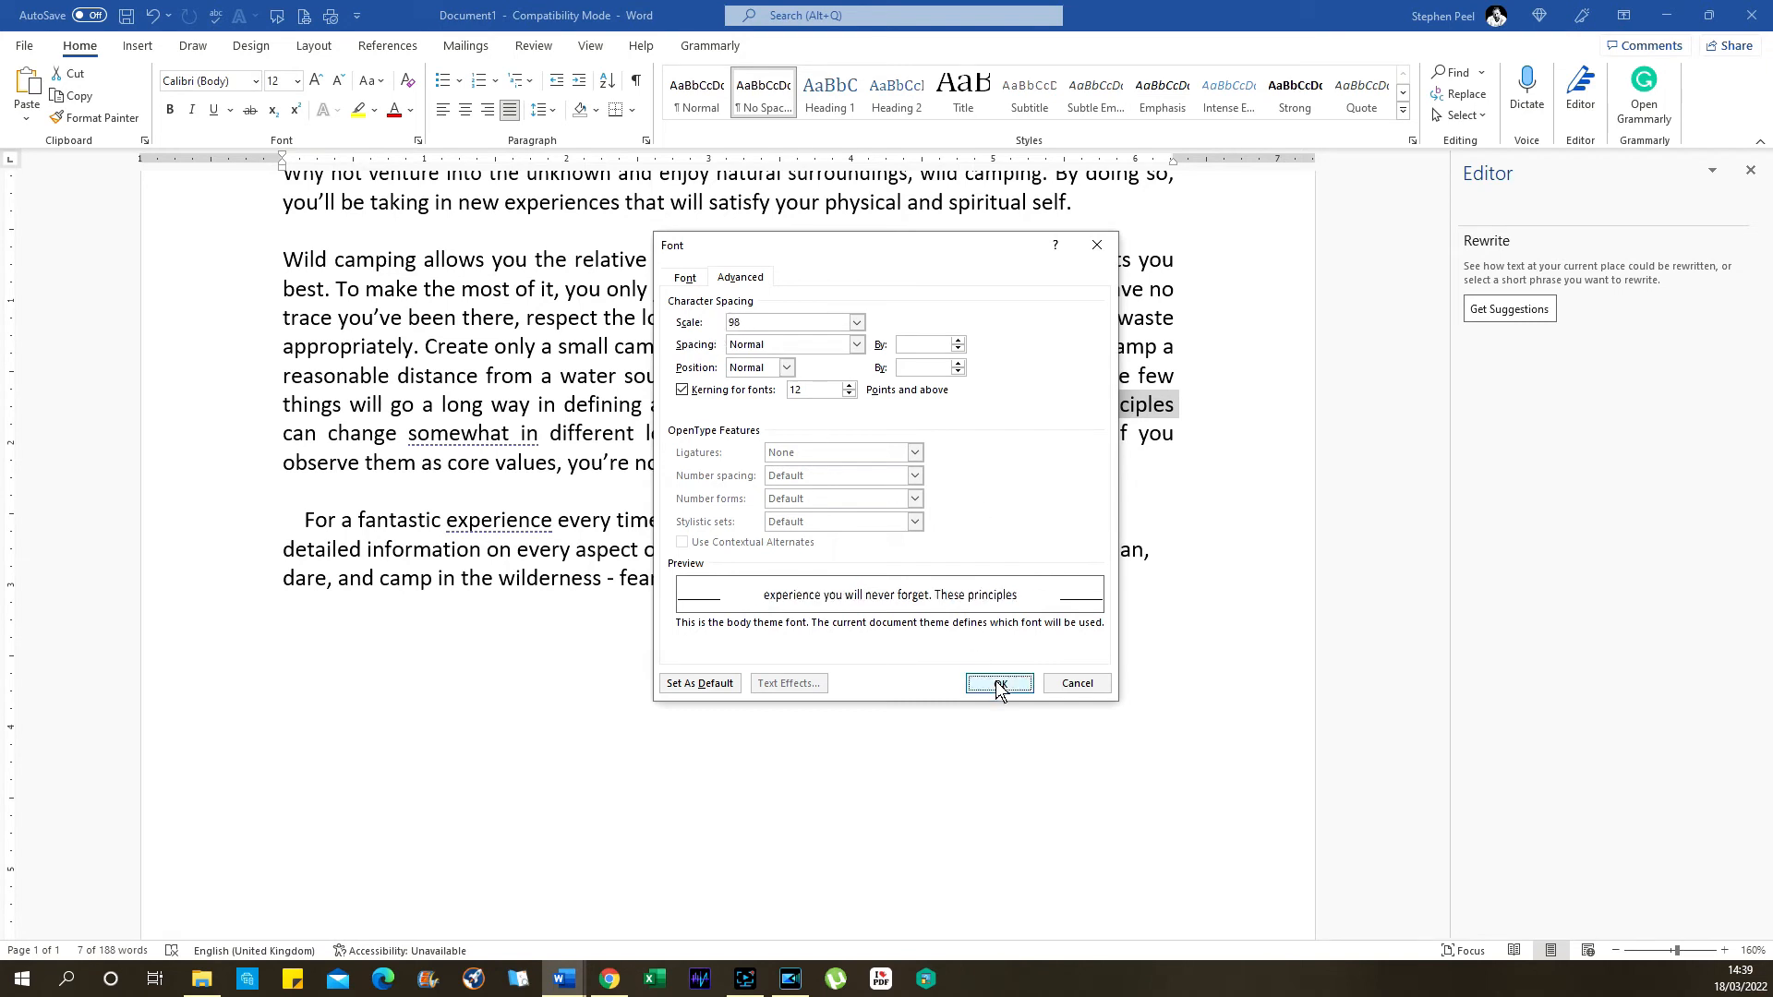
double_click(1150, 408)
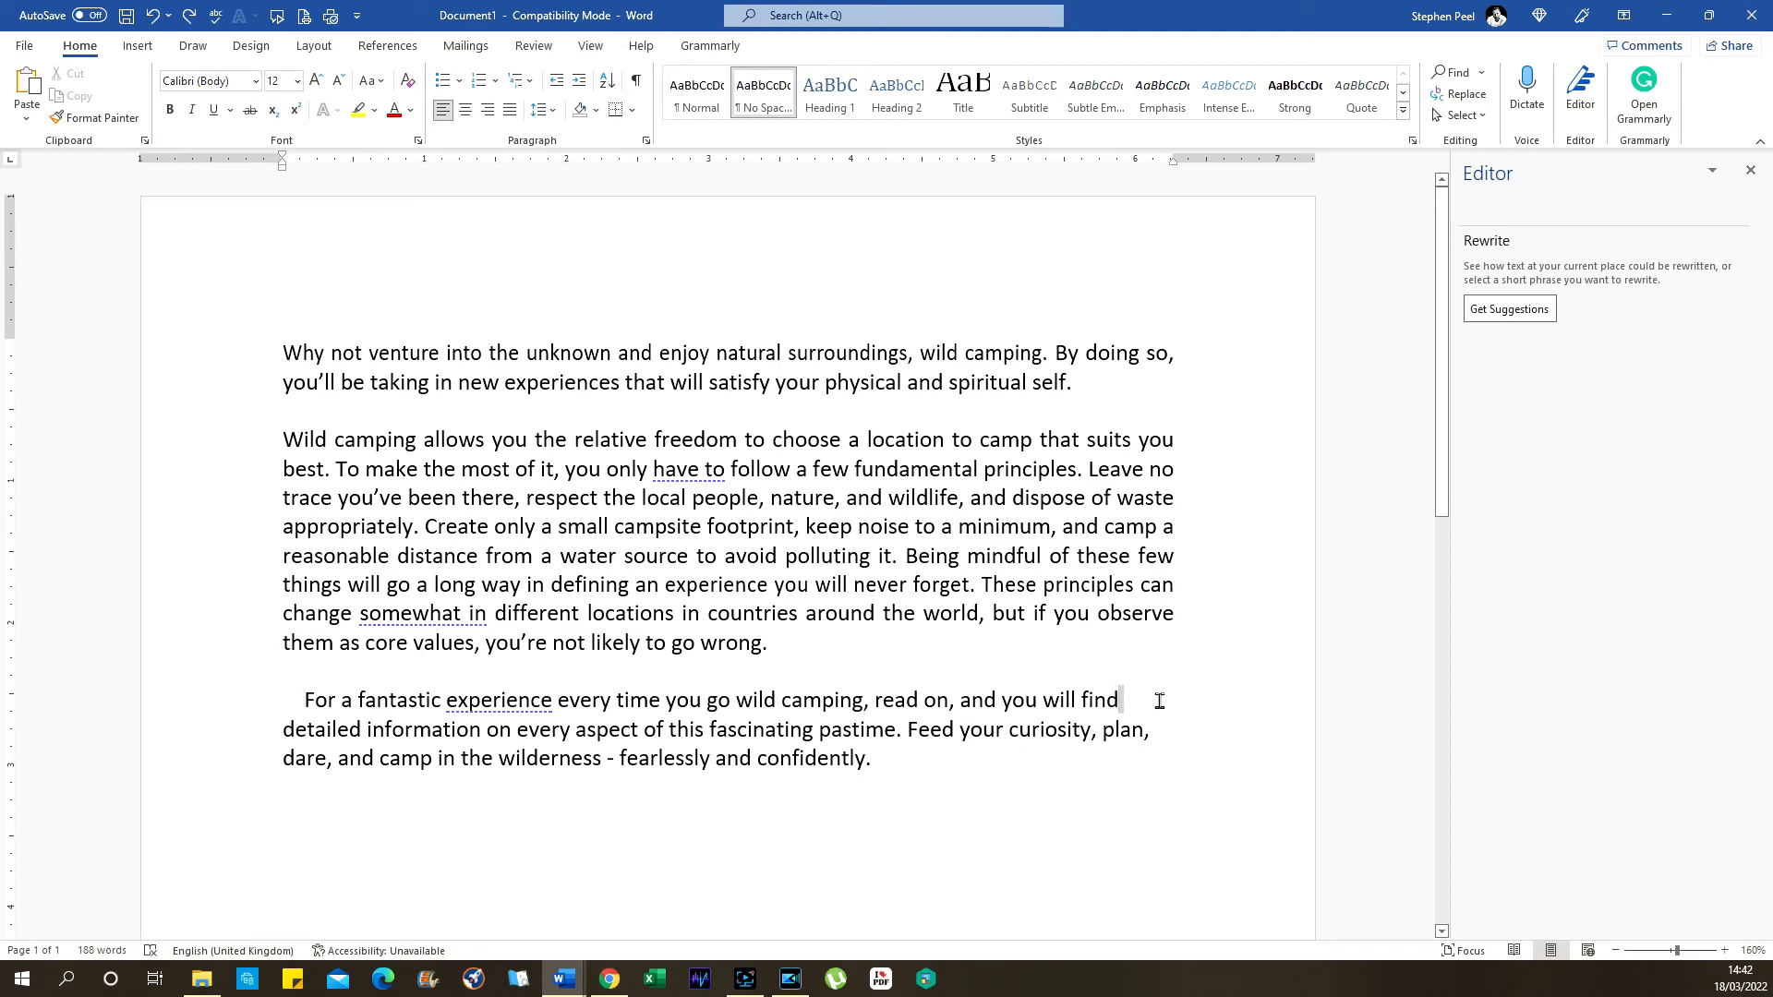
Step: Justify the last paragraph, from "For a fantastic experience" to "fearlessly and confidently"
left_click(873, 779)
left_click_drag(313, 699, 885, 759)
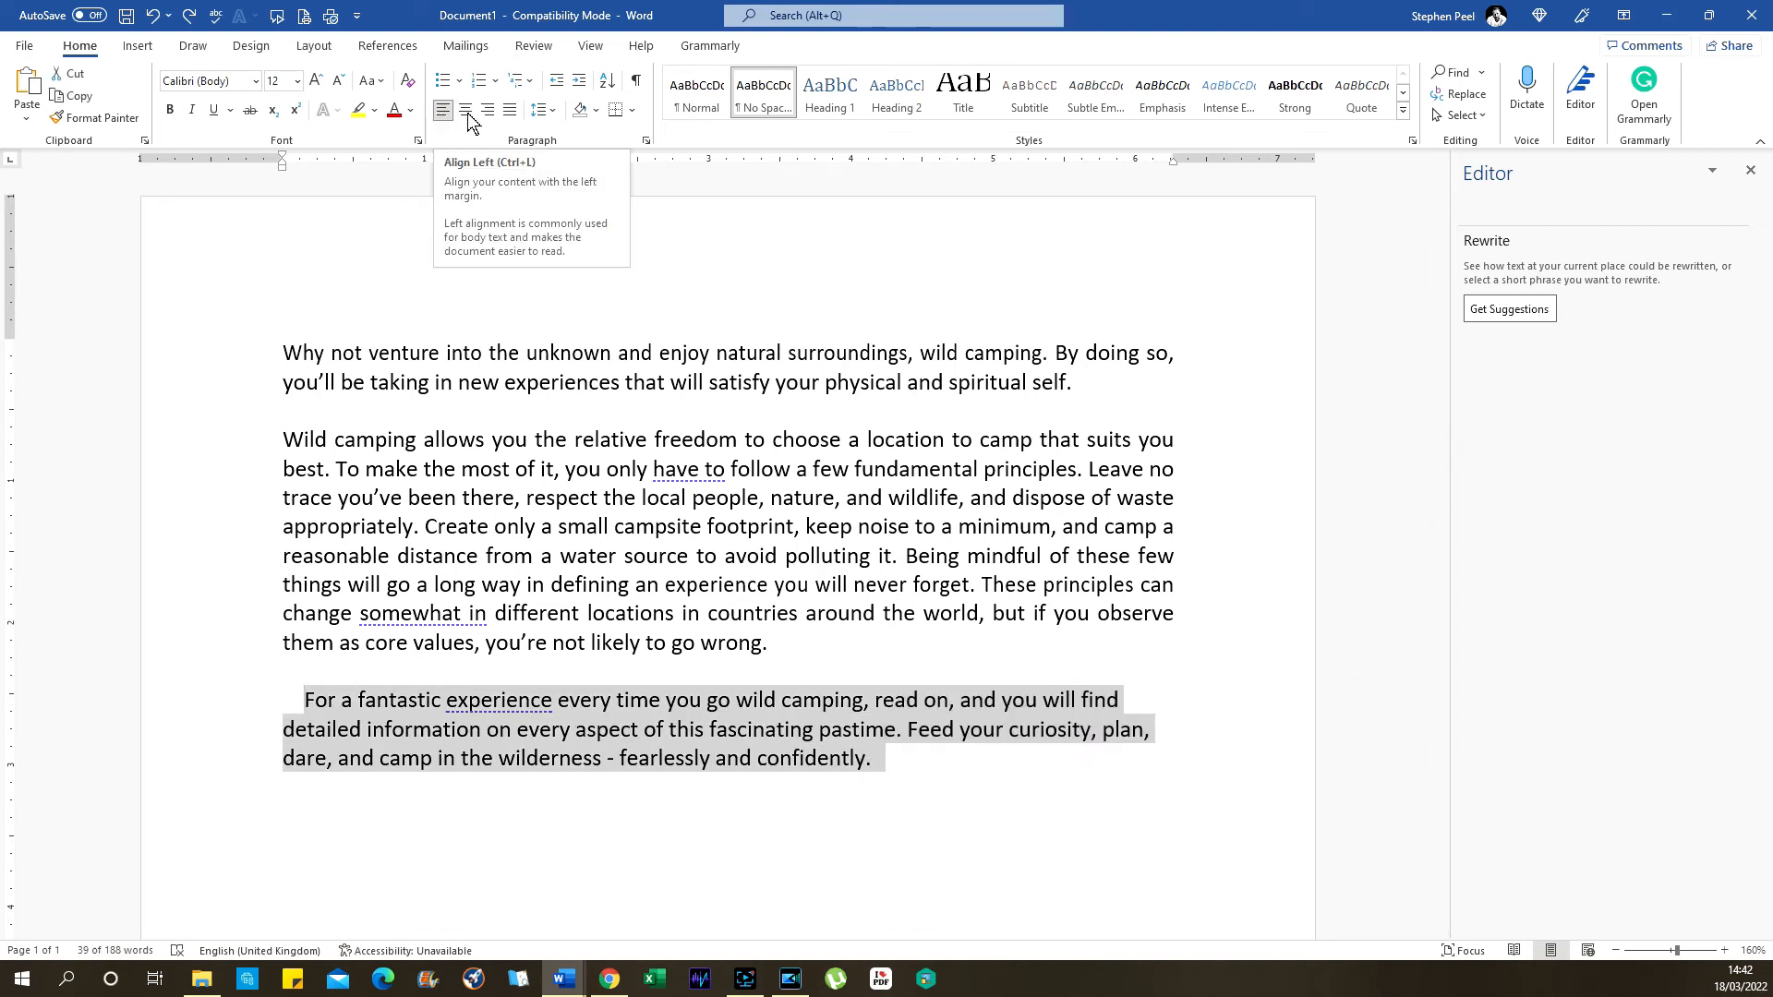
left_click(509, 110)
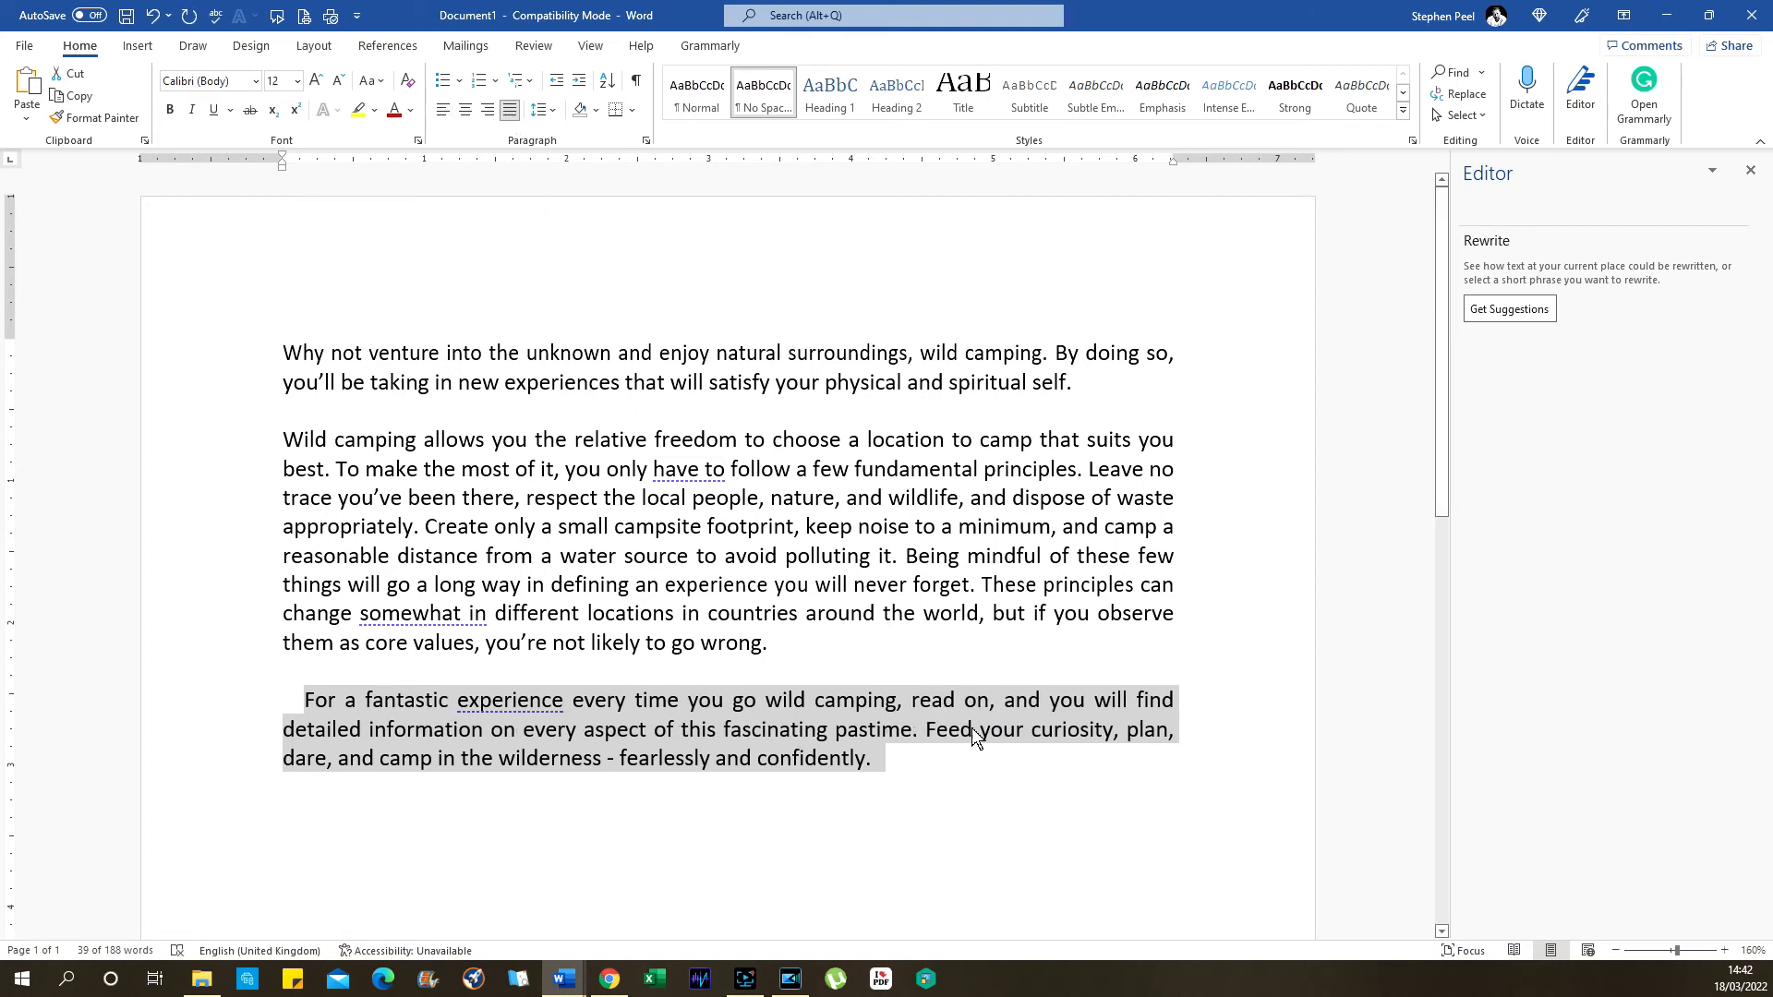
left_click(1005, 772)
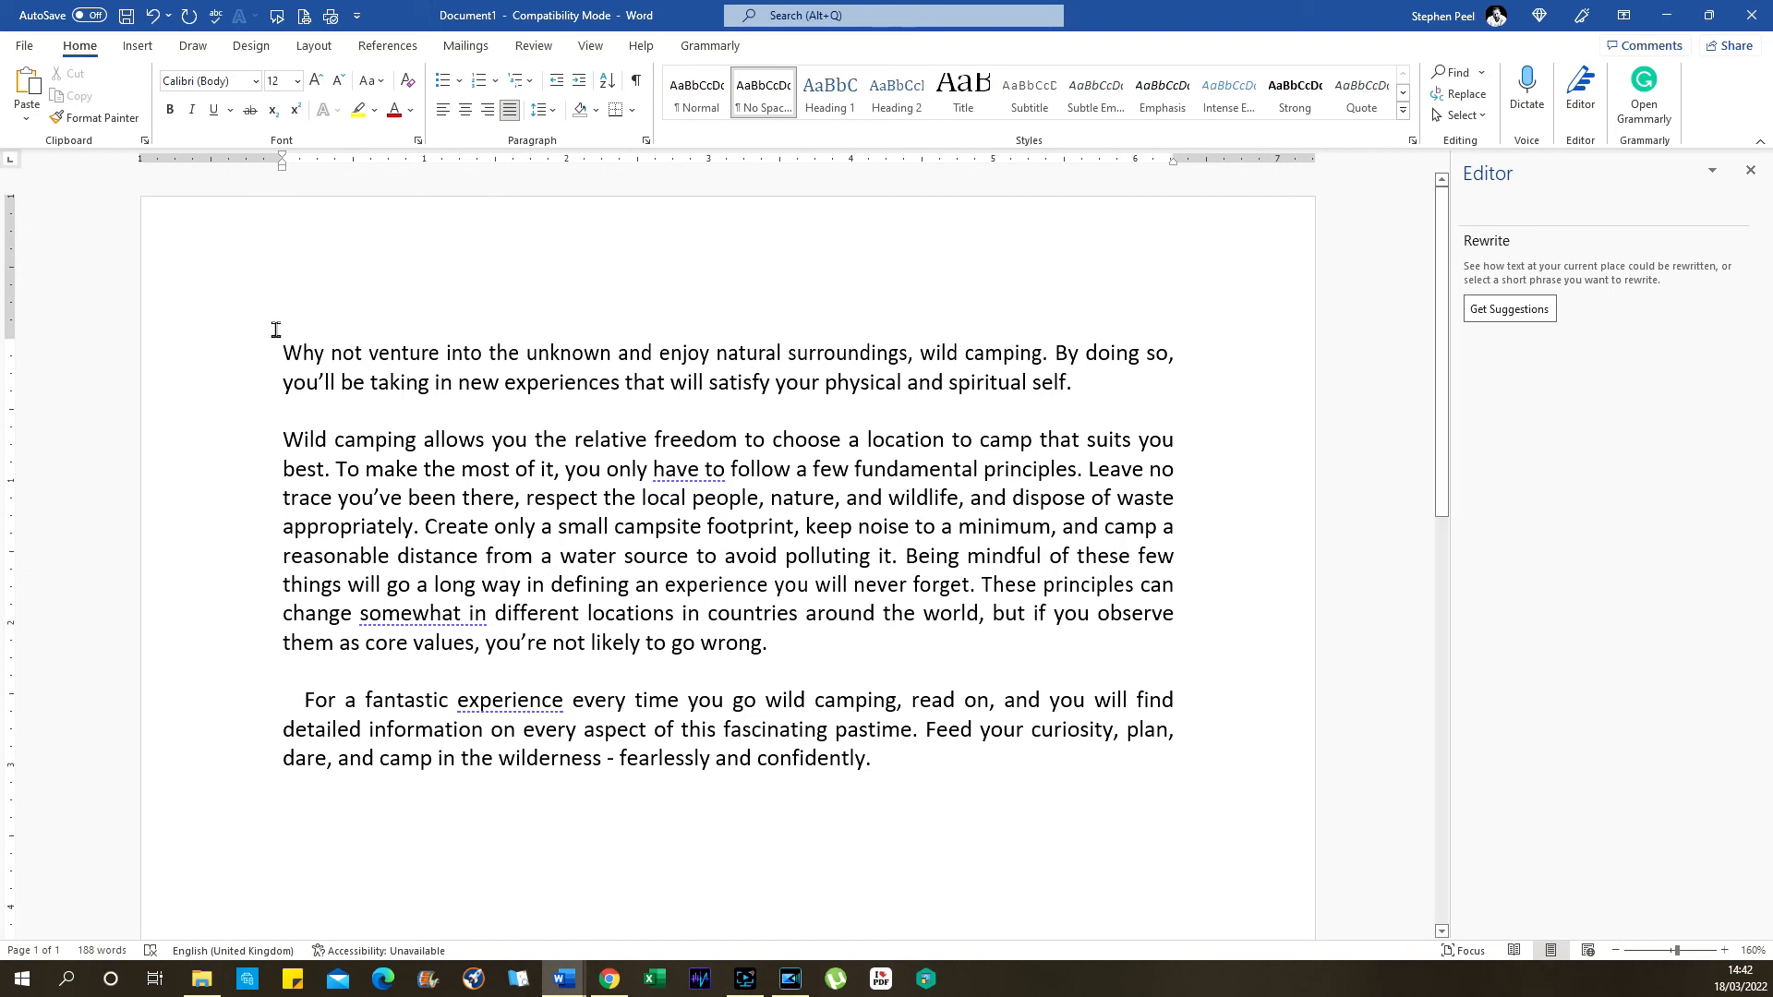
left_click_drag(282, 351, 1176, 750)
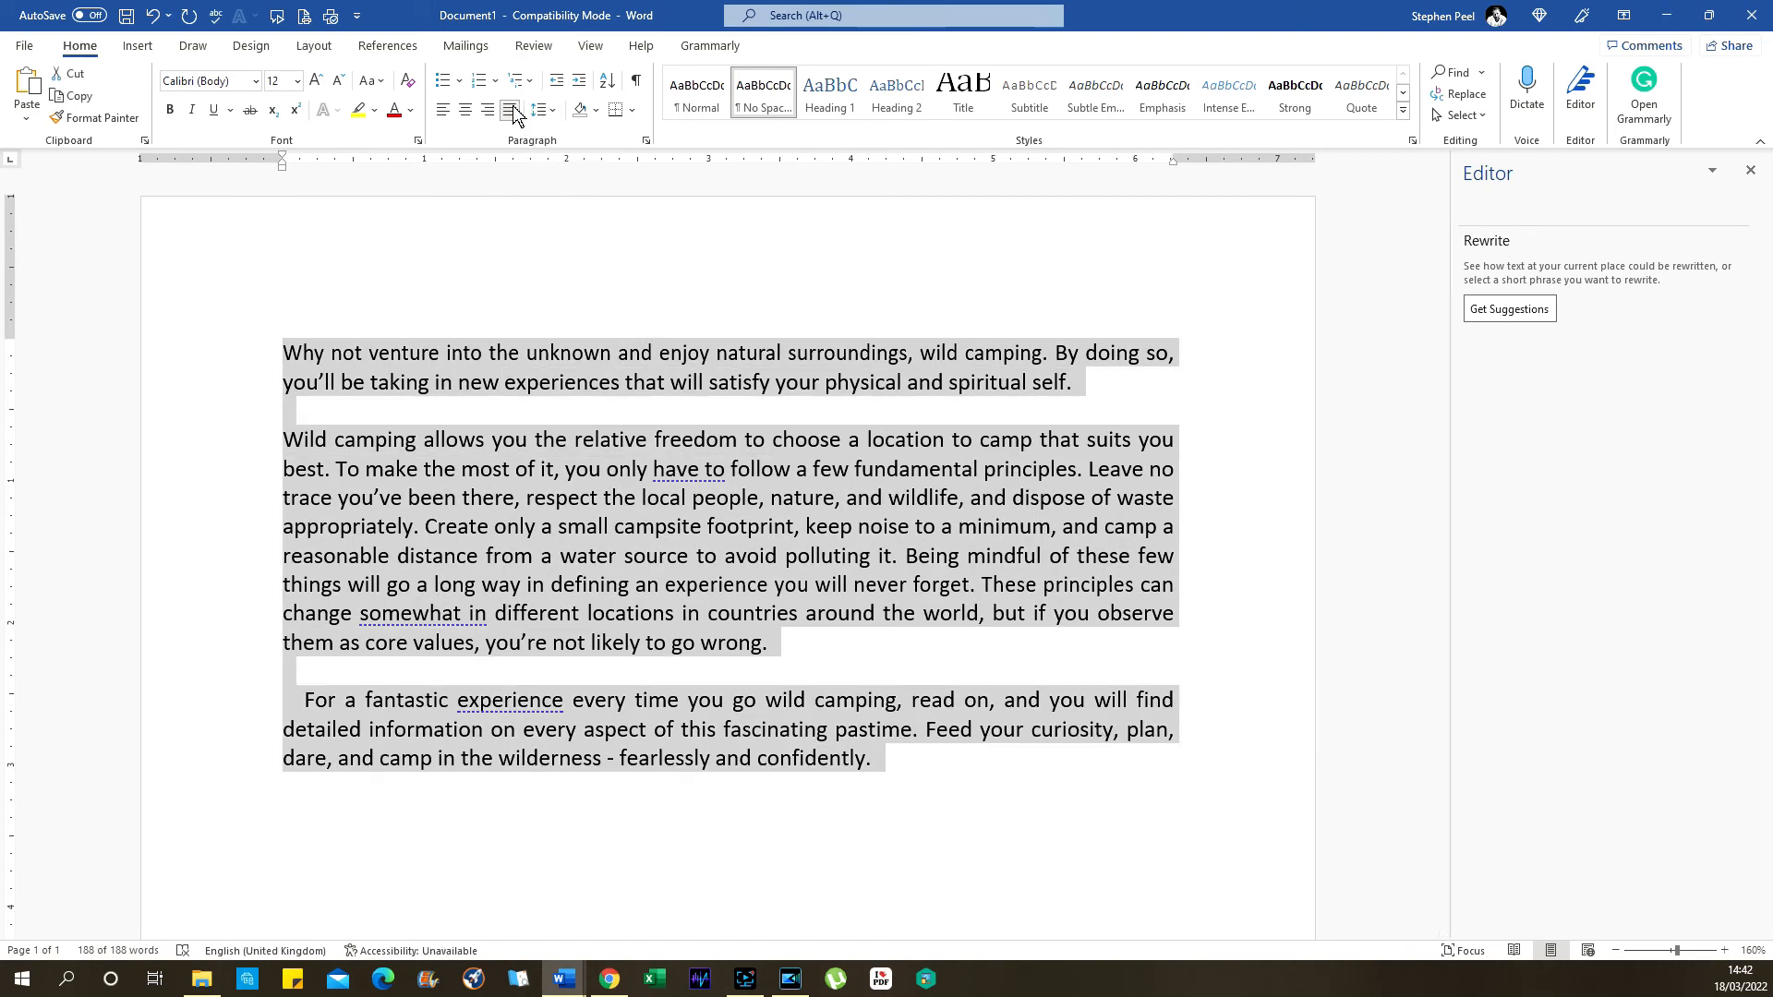
left_click(844, 704)
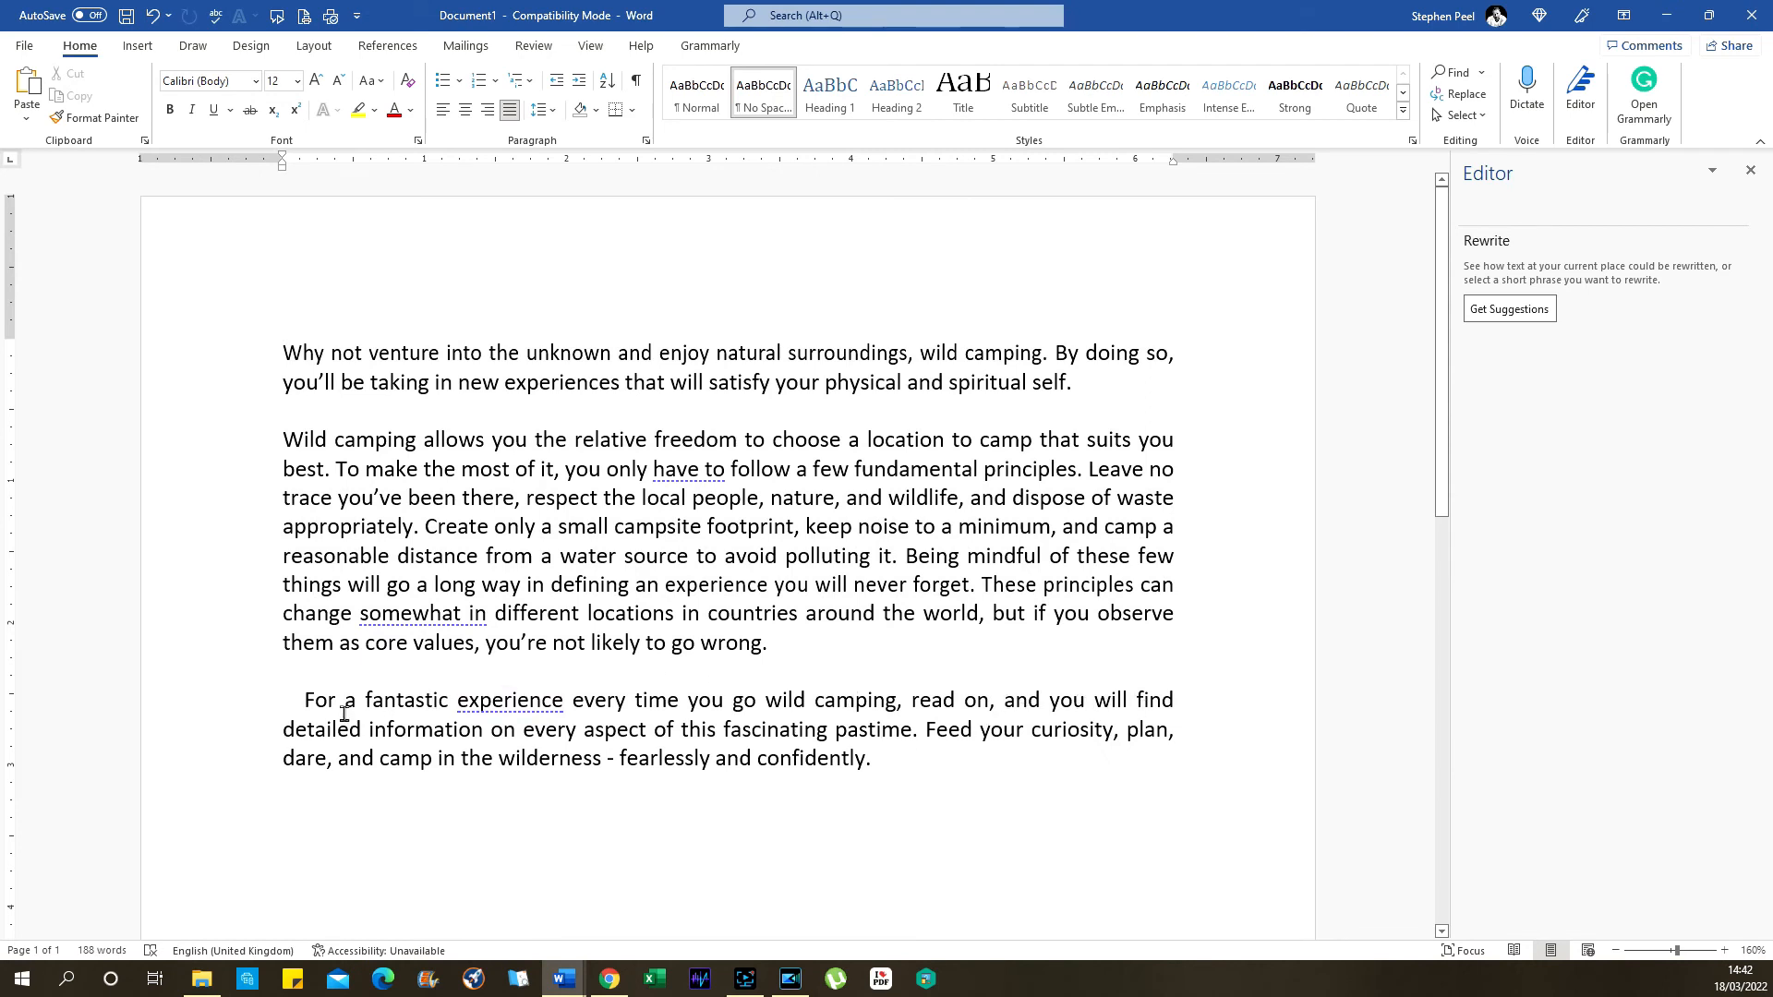
Step: Scale the characters of the last paragraph's first line to 96% with kerning for fonts enabled
left_click_drag(303, 703, 1168, 707)
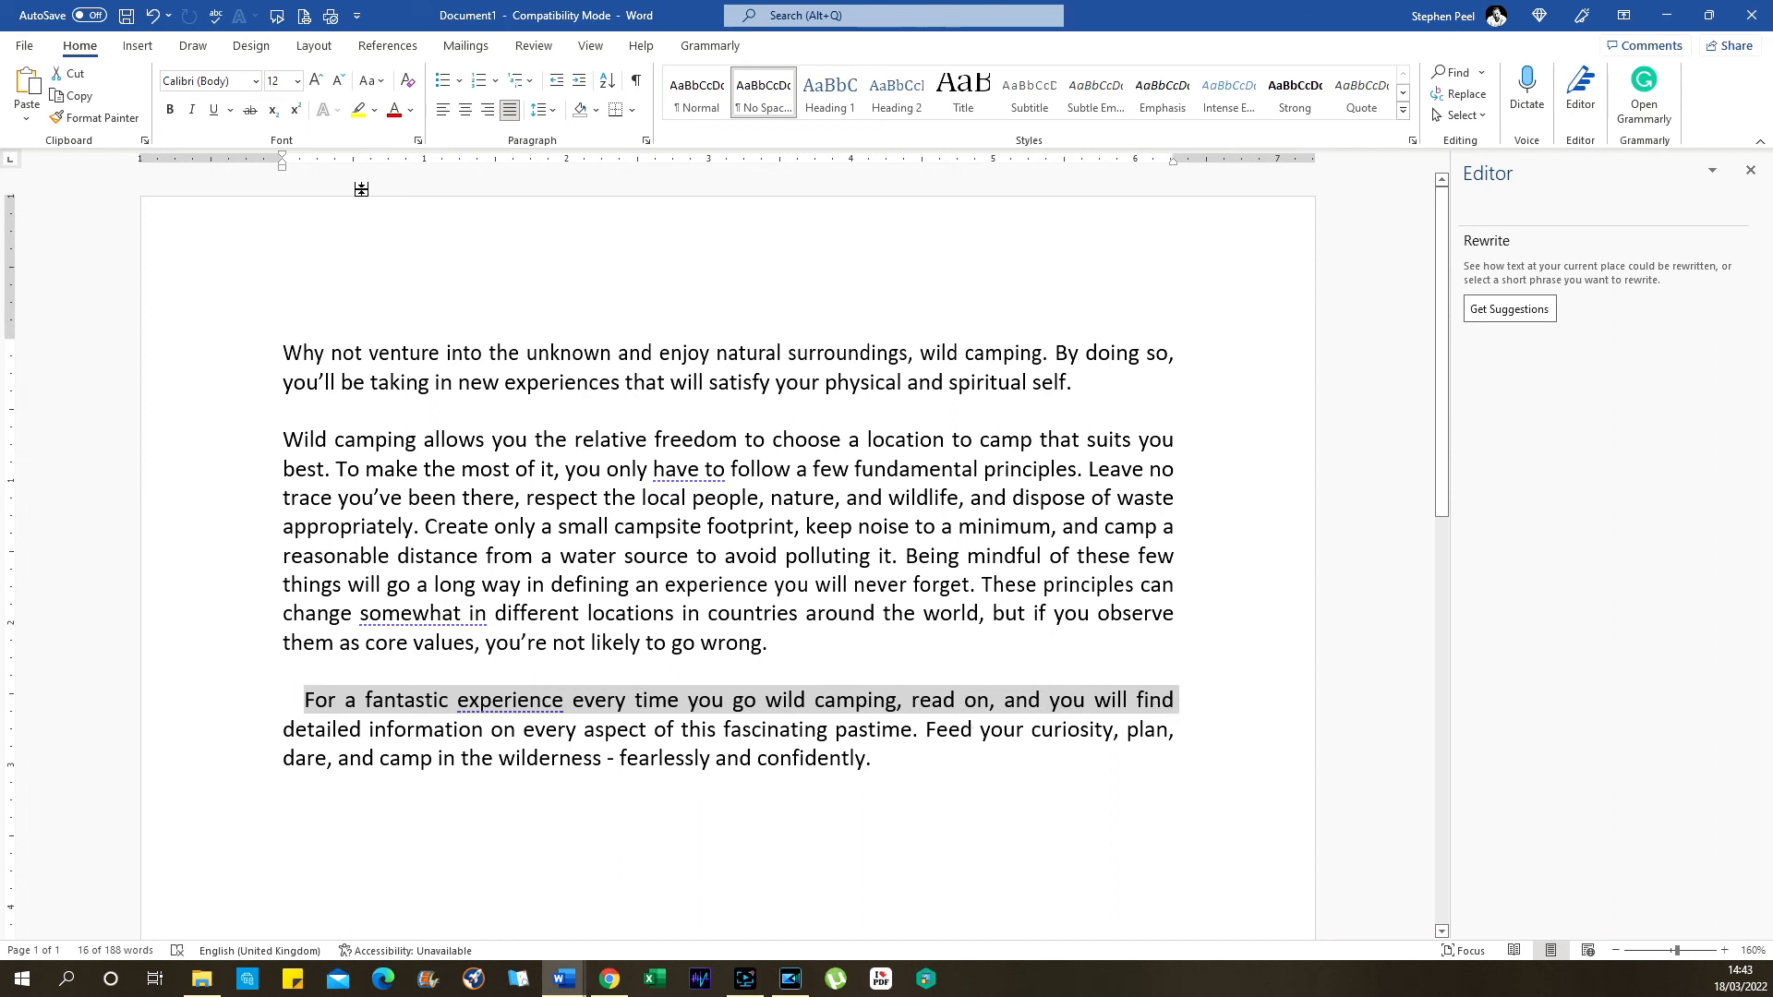
left_click(417, 143)
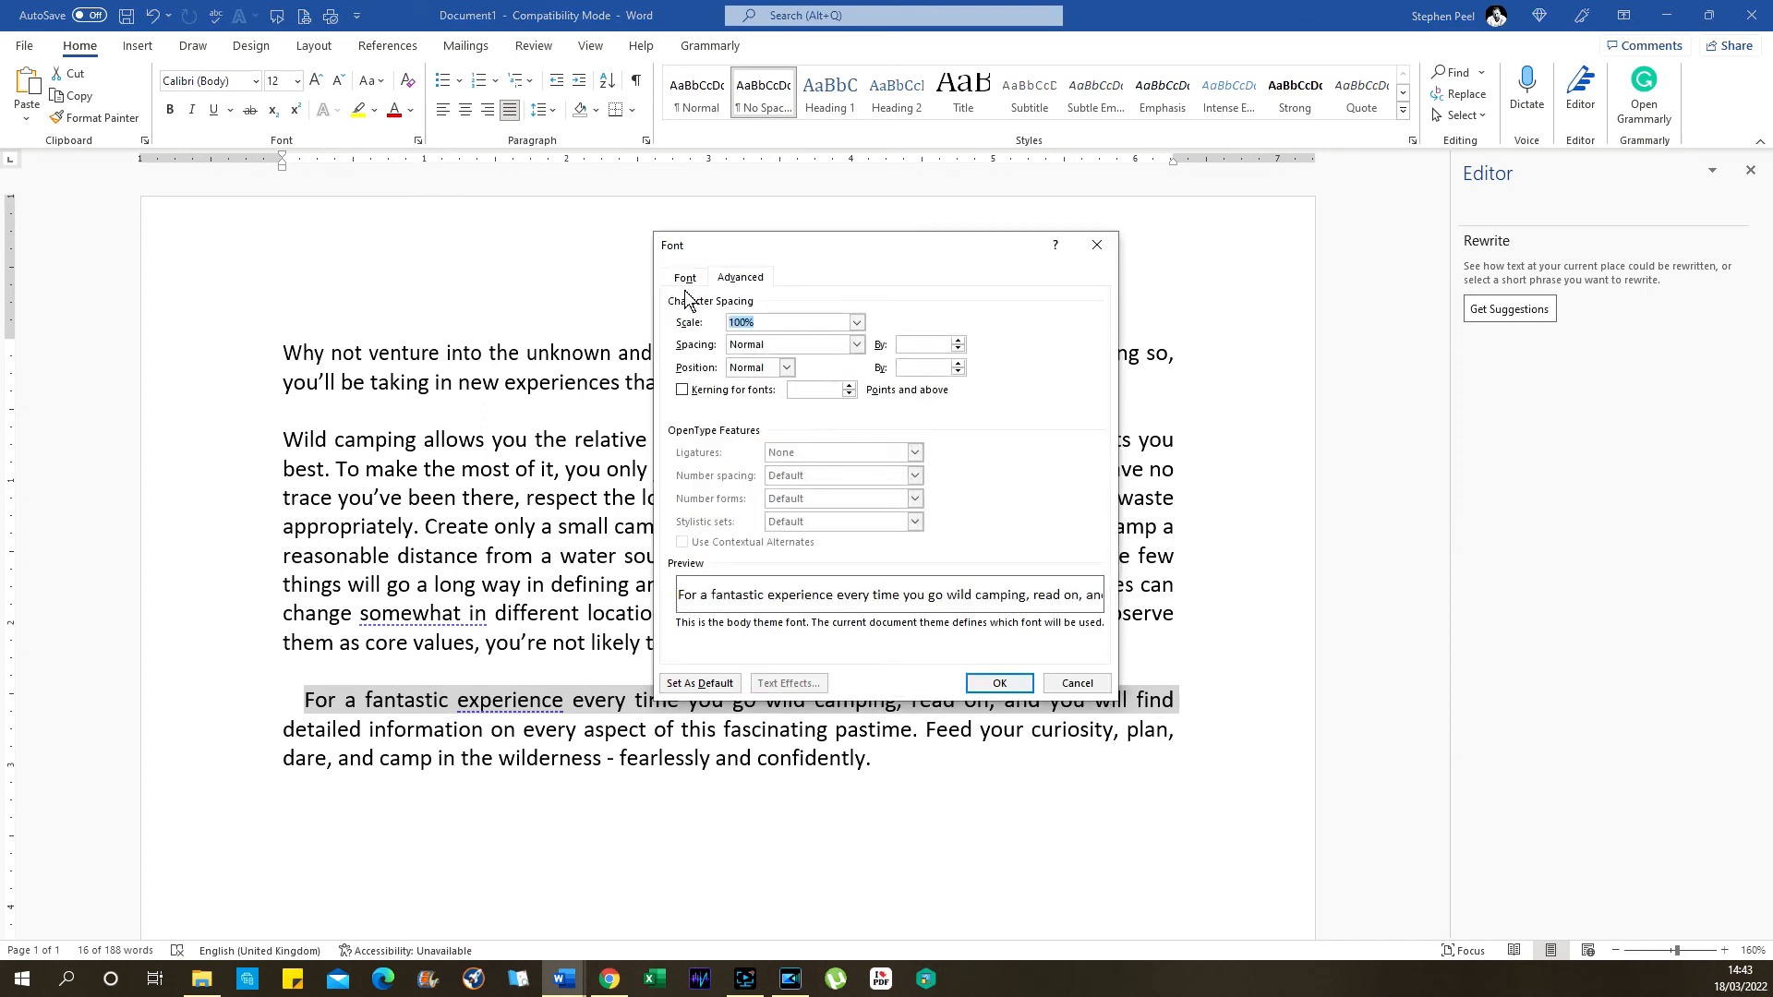
left_click(756, 322)
left_click_drag(753, 323, 728, 324)
type("96")
left_click(682, 389)
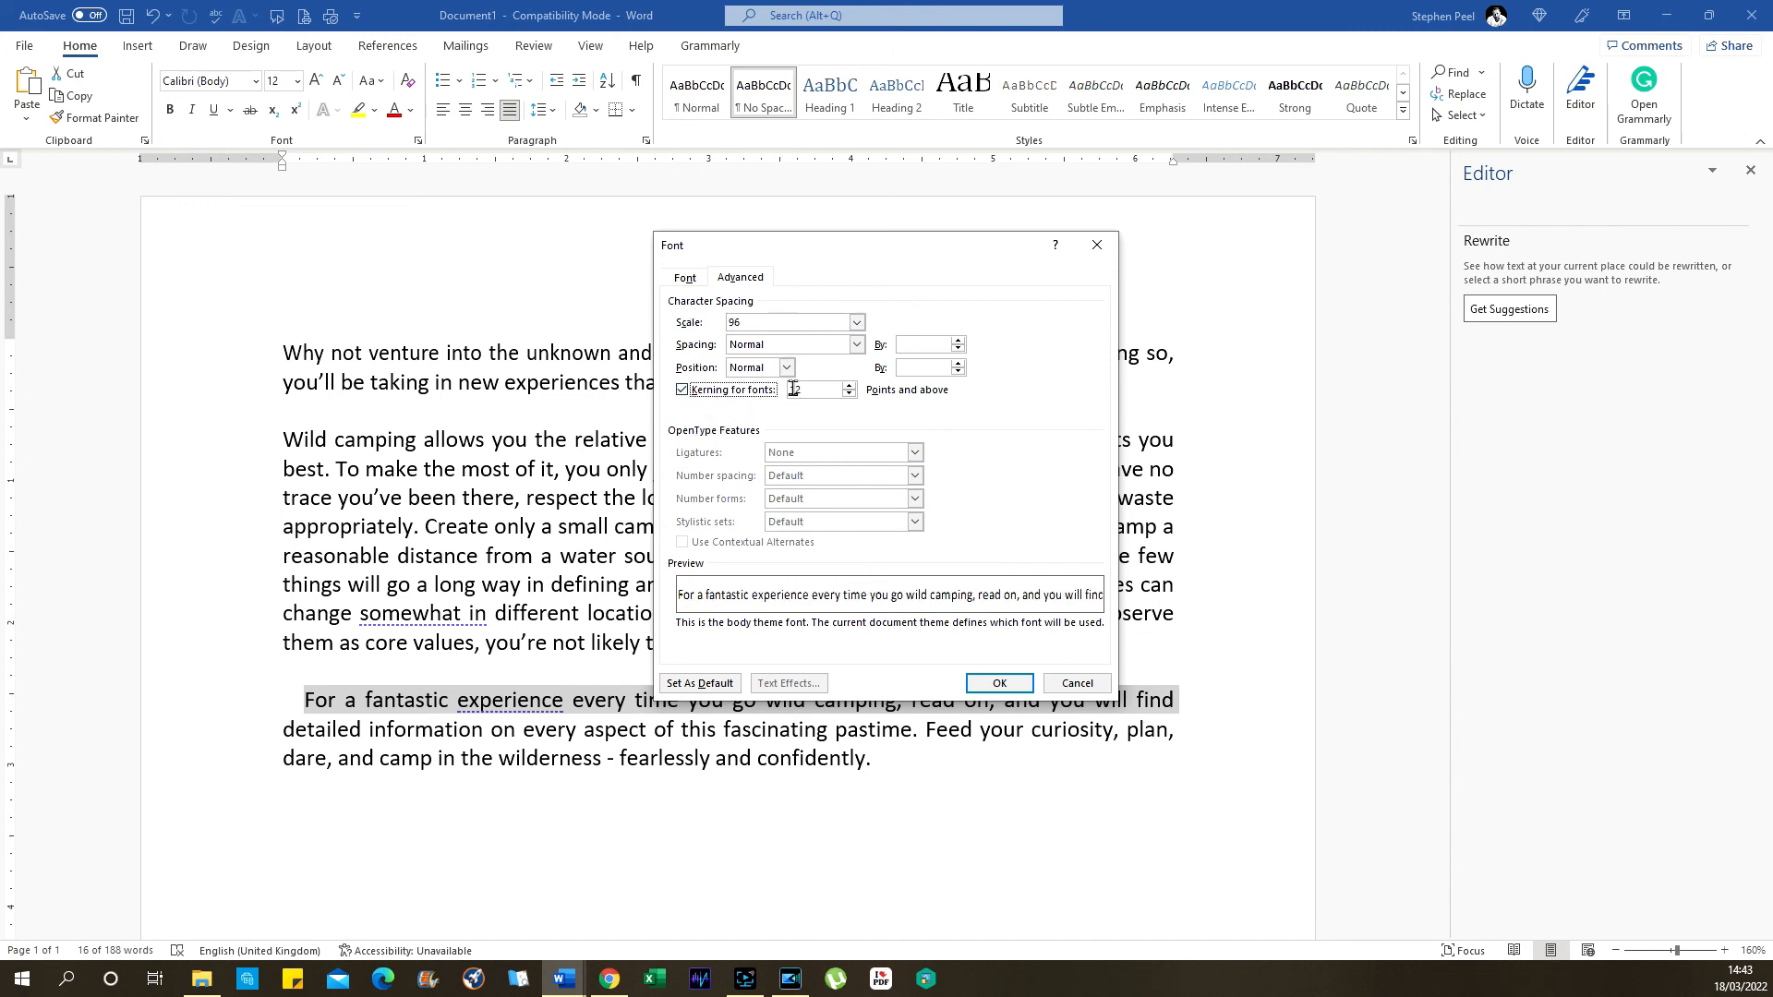
left_click(996, 686)
left_click(993, 805)
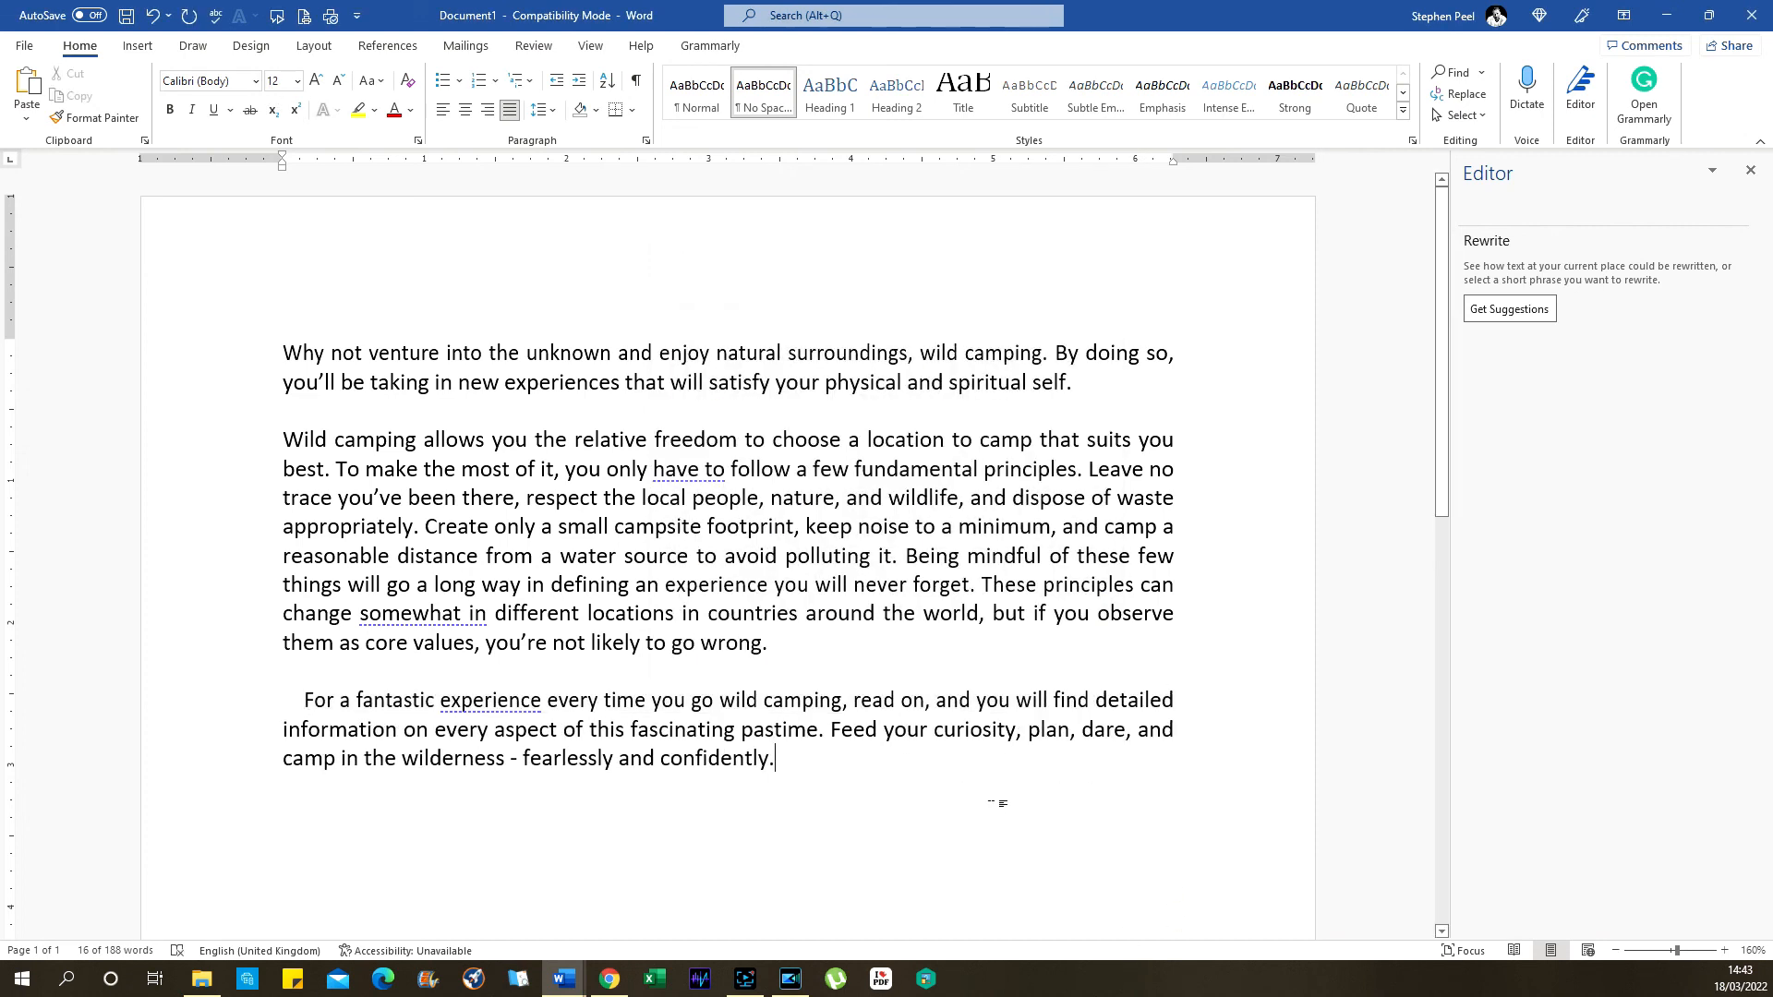